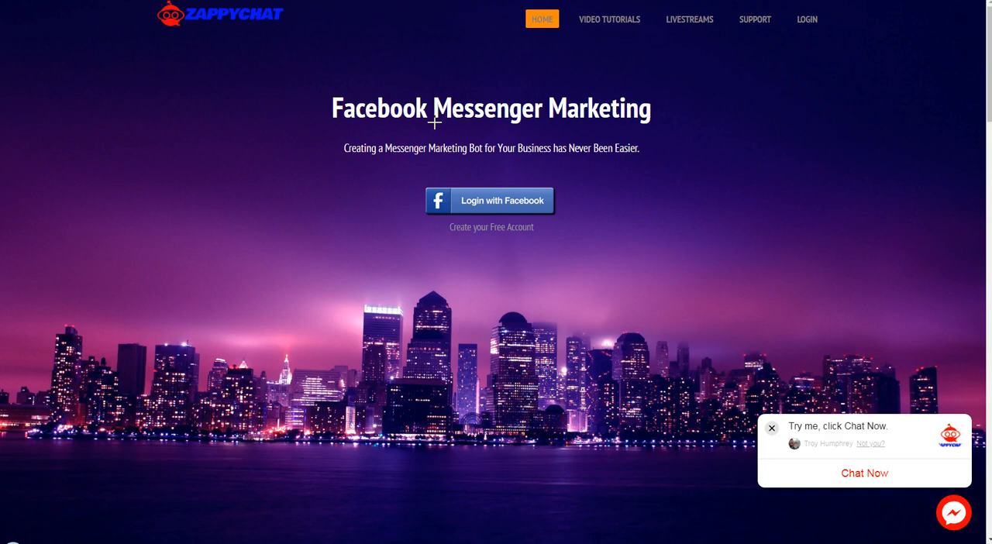
mouse_move(584, 189)
mouse_down()
mouse_move(394, 201)
mouse_move(584, 203)
mouse_move(586, 189)
mouse_up()
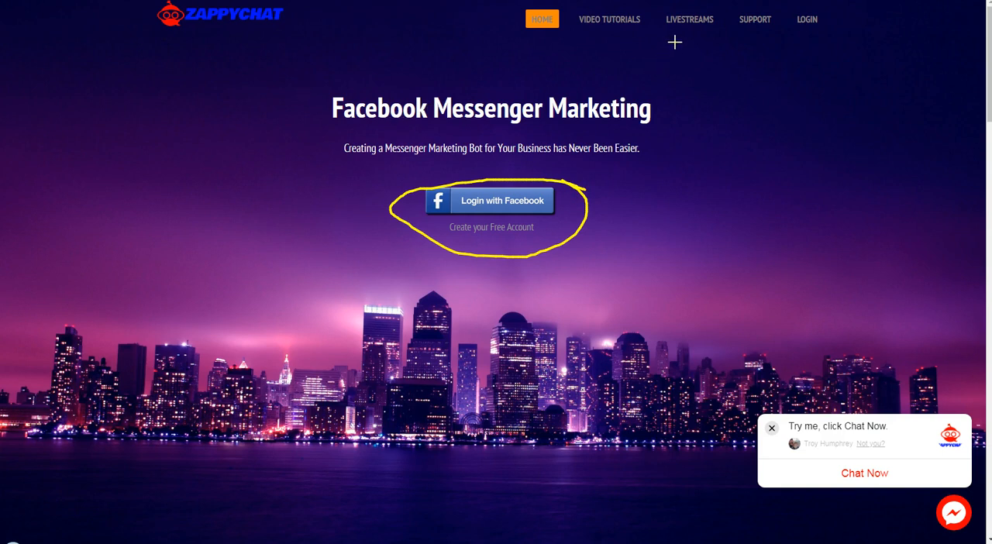
drag(668, 28, 710, 28)
key(Escape)
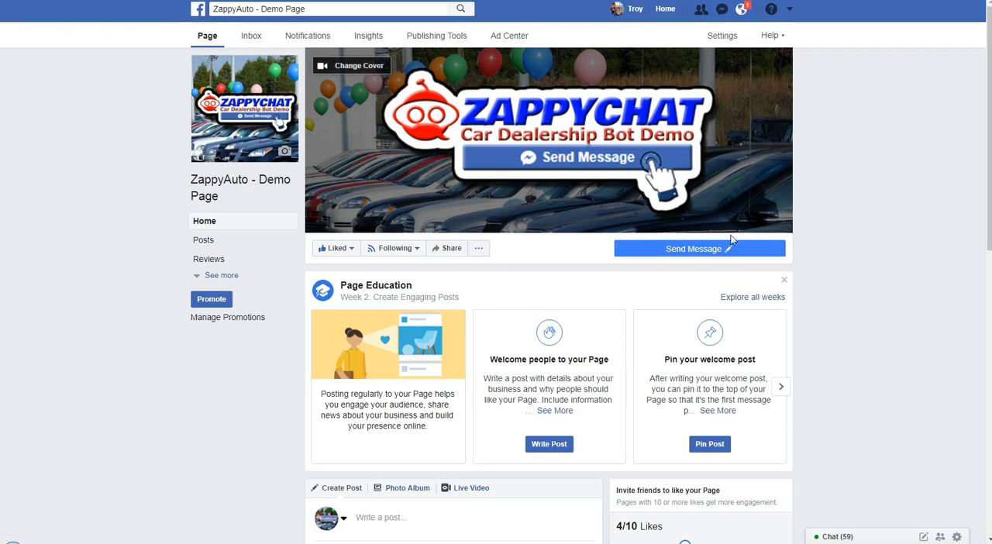
Test the Send Message button of the ZappyAuto - Demo Page on Facebook and start the chat with Get Started
mouse_move(692, 251)
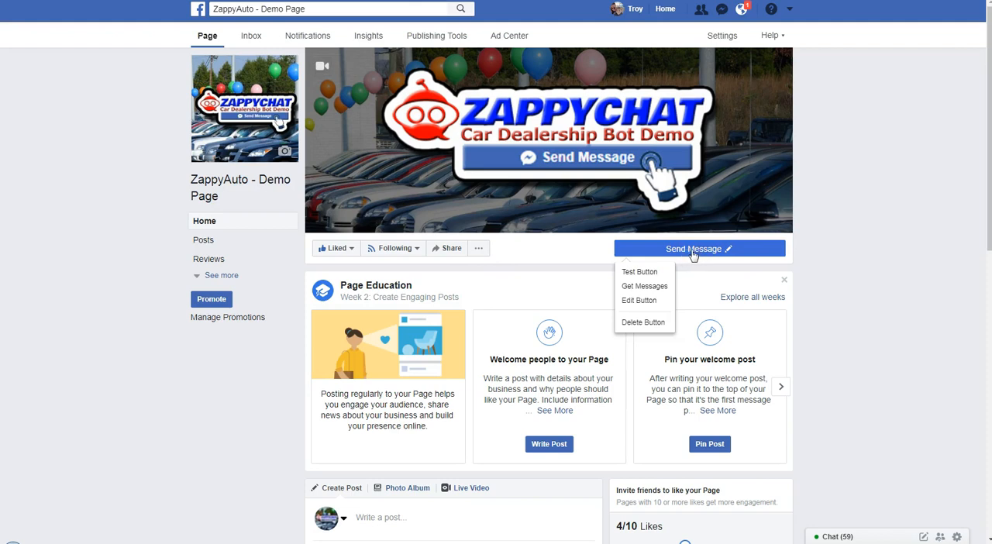
click(637, 273)
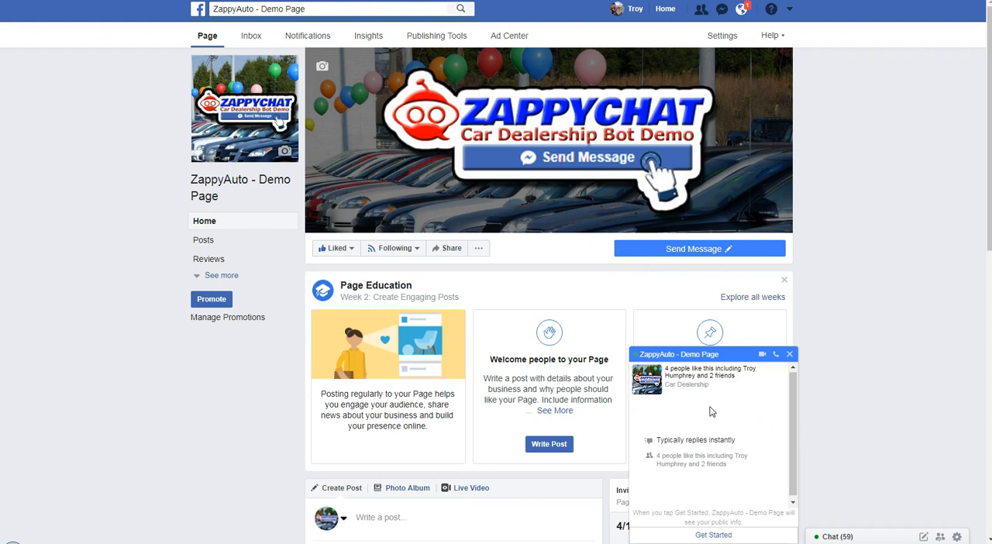
click(702, 537)
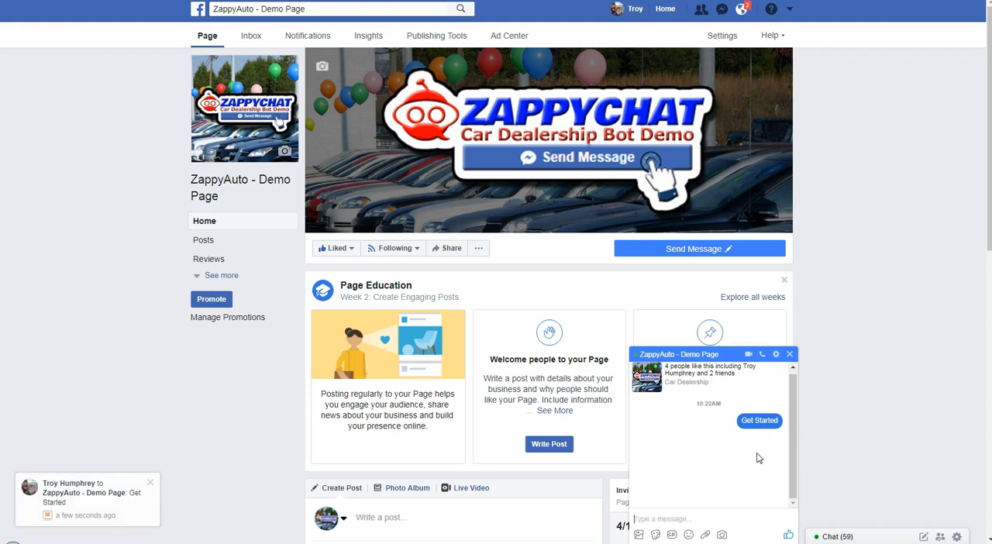
Delete the entire test conversation with ZappyAuto - Demo Page
click(777, 354)
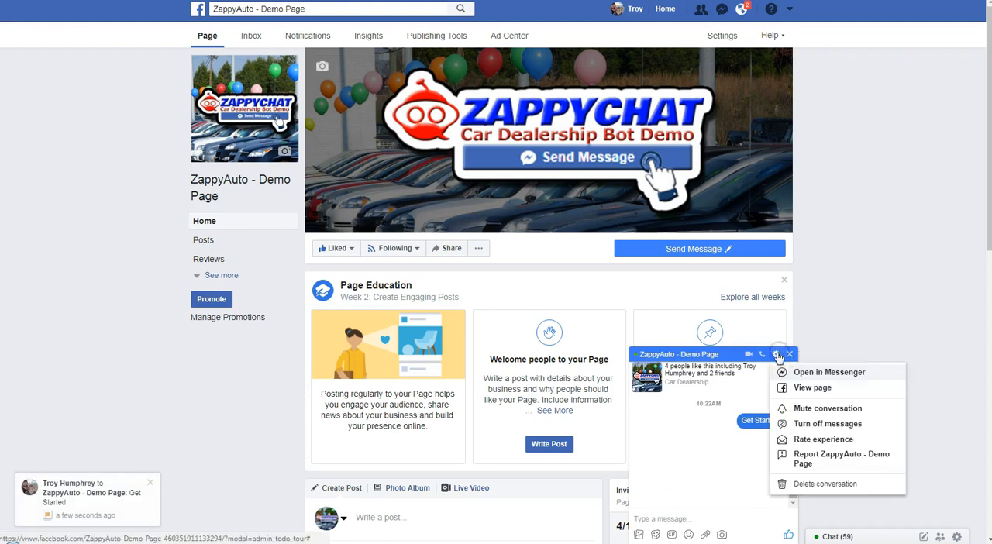
click(814, 483)
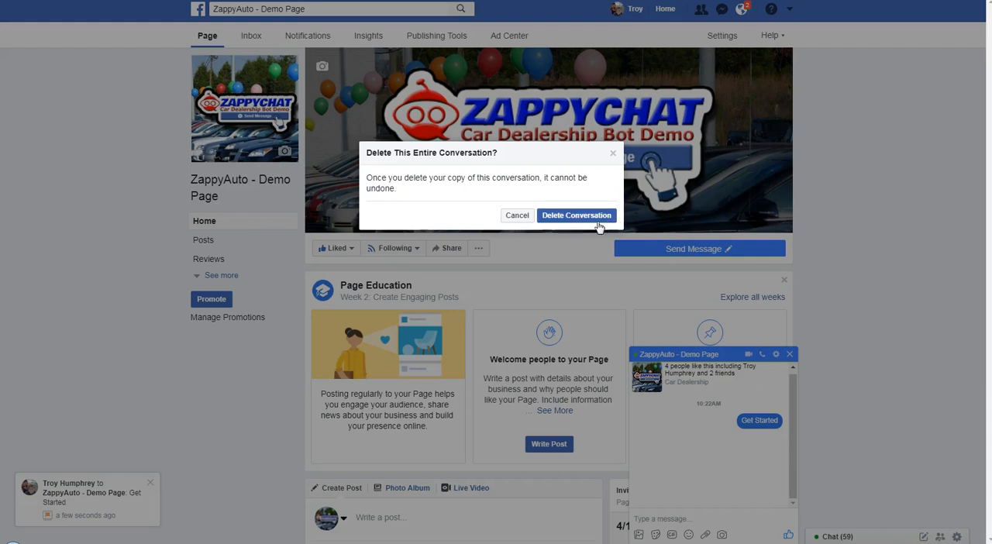
click(565, 215)
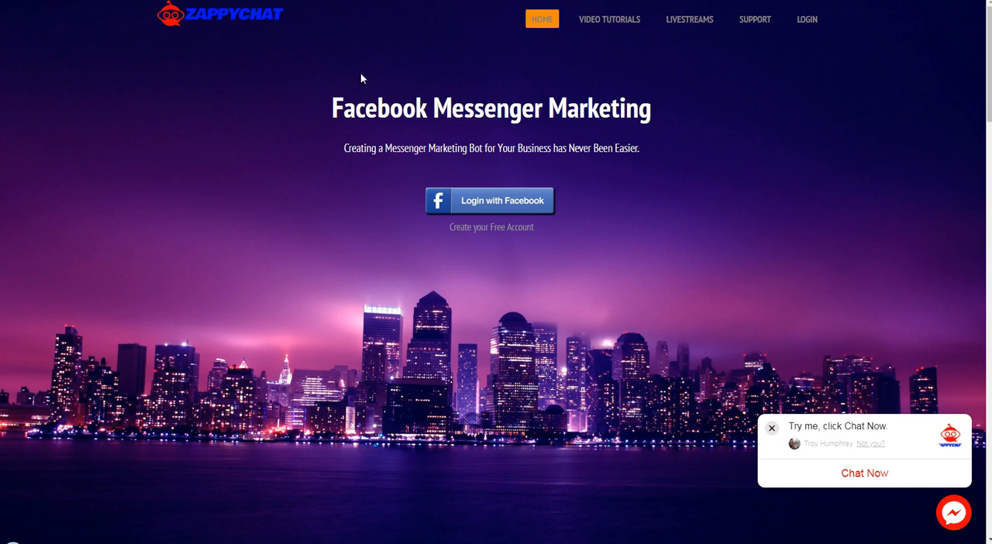
Switch to the ZappyChat website and log in with the prefilled account credentials
click(503, 203)
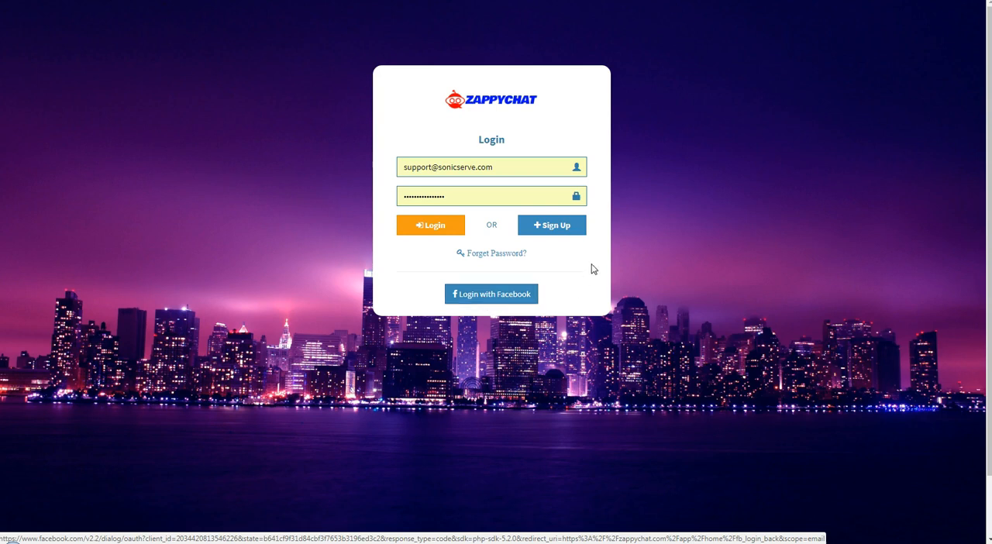
click(423, 228)
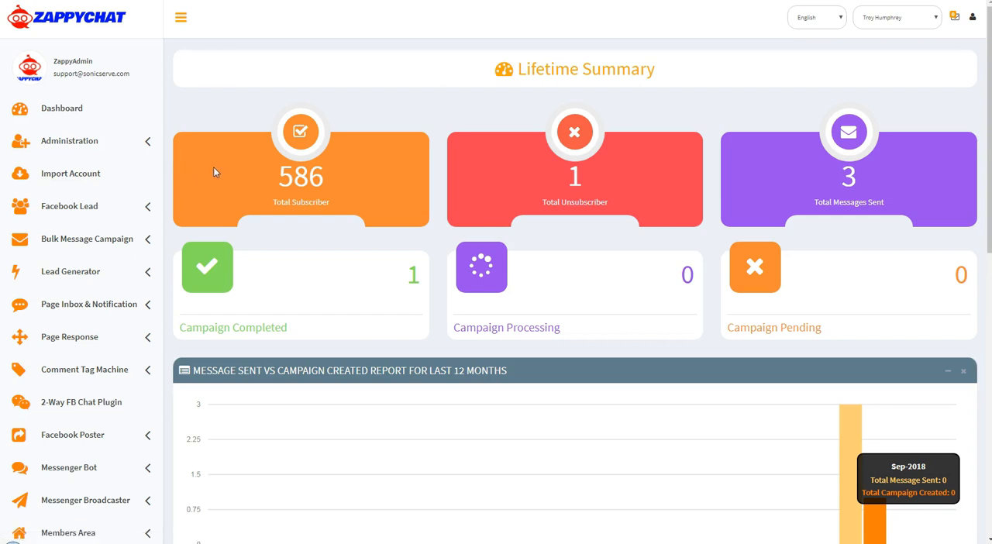
Import the Facebook account again to refresh its page list and check it for ZappyAuto - Demo Page
click(70, 175)
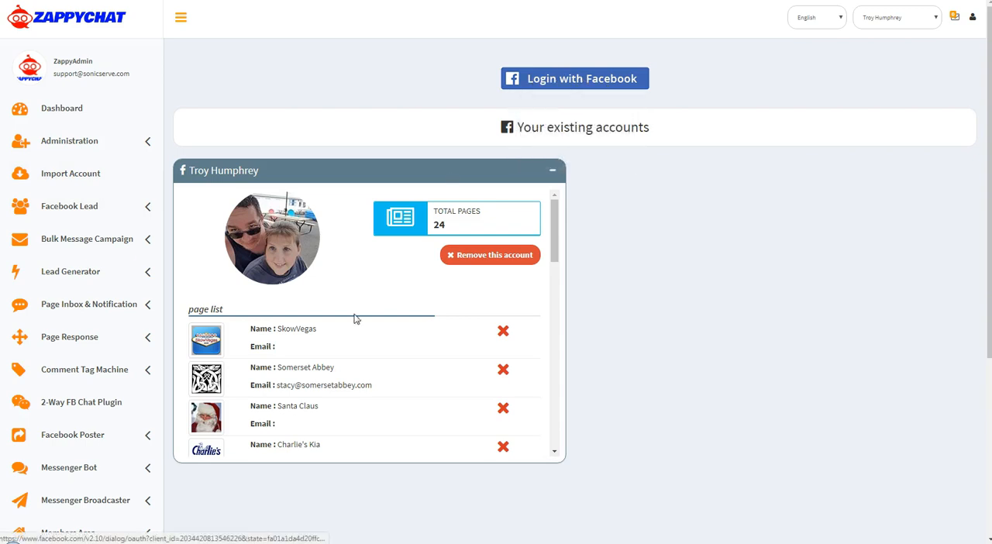
click(592, 82)
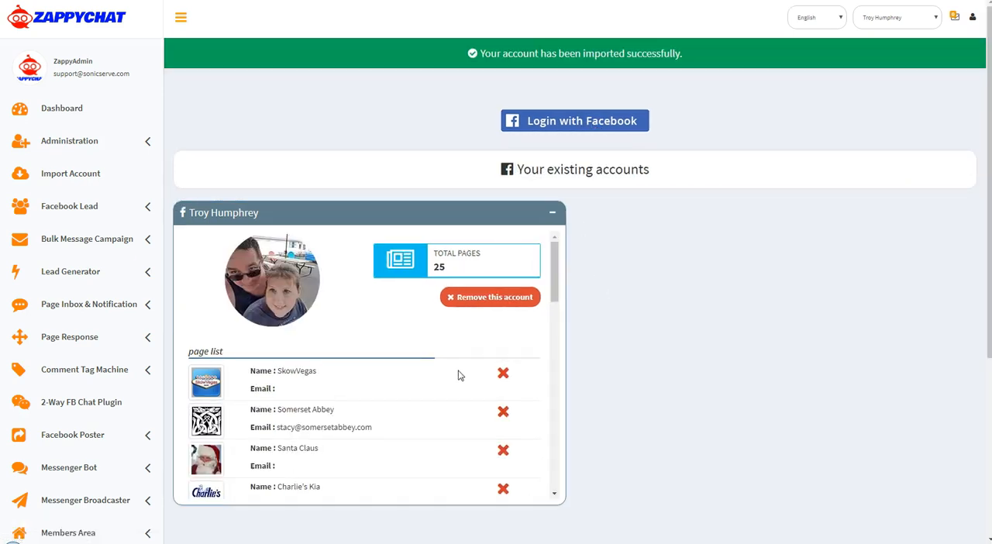
drag(554, 264, 554, 457)
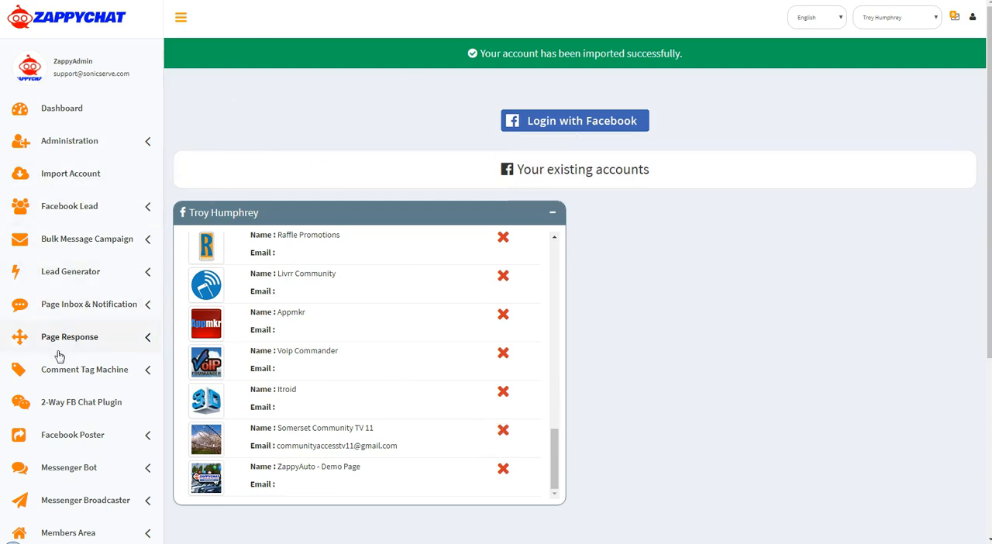
View the imported account's pages and their bot status in the Messenger Bot section
scroll(226, 181, down, 2)
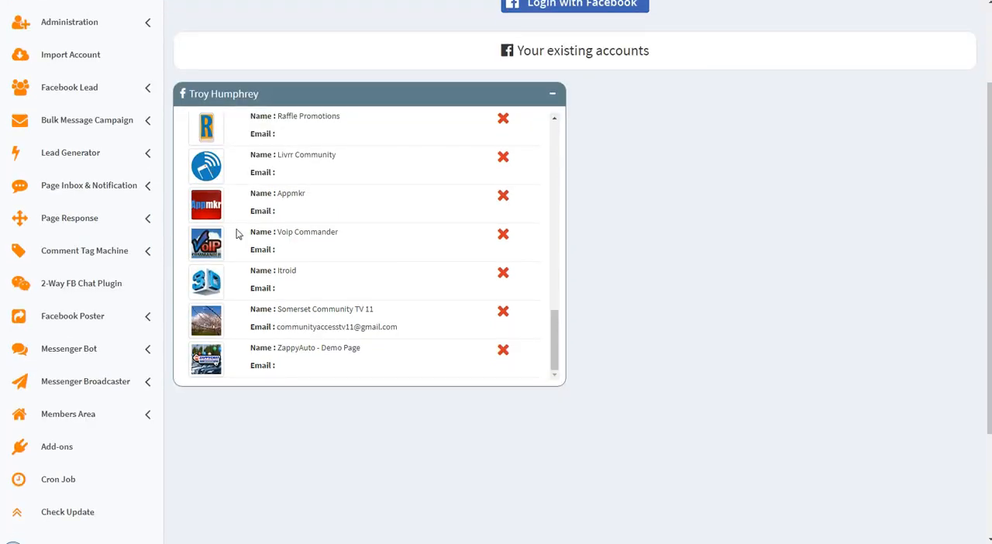
click(68, 349)
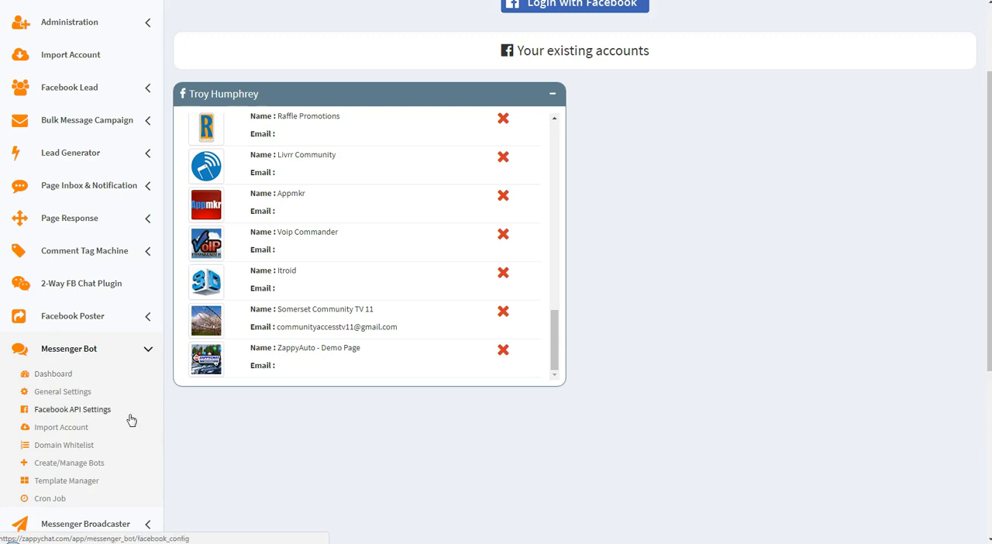
click(62, 431)
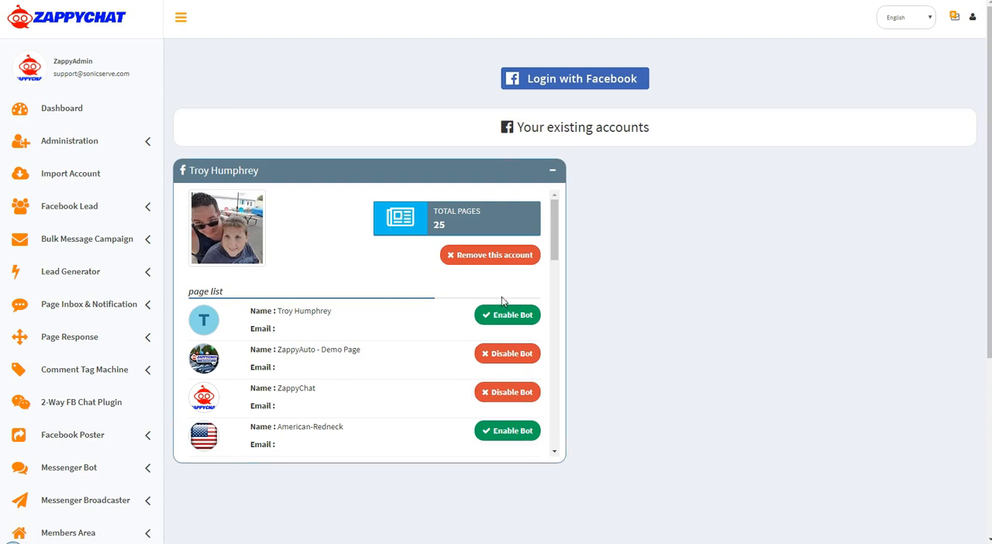
drag(554, 238, 554, 240)
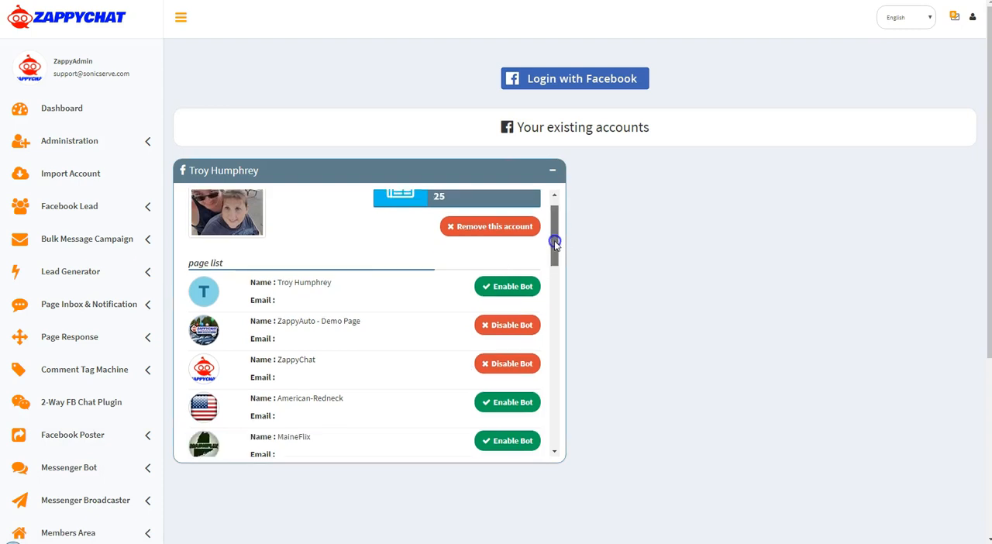
click(513, 325)
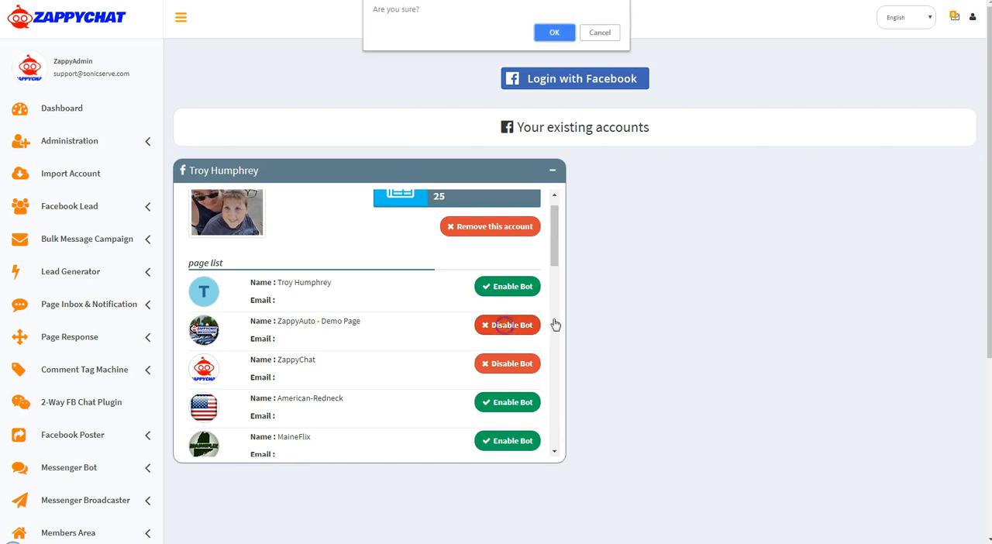
click(600, 33)
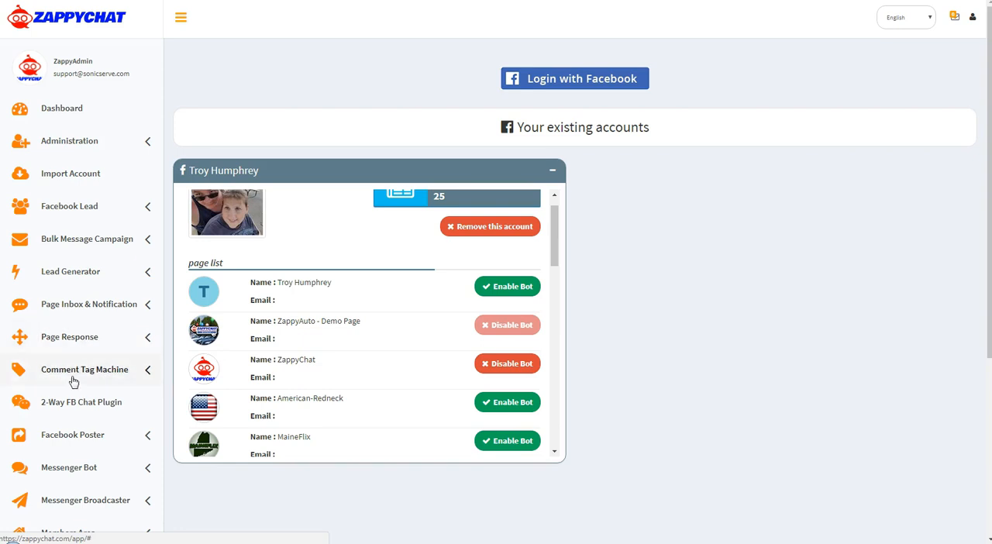
Open the Messenger Bot's bot management page and find the ZappyAuto - Demo Page entry
click(71, 468)
scroll(89, 421, down, 1)
scroll(89, 420, down, 2)
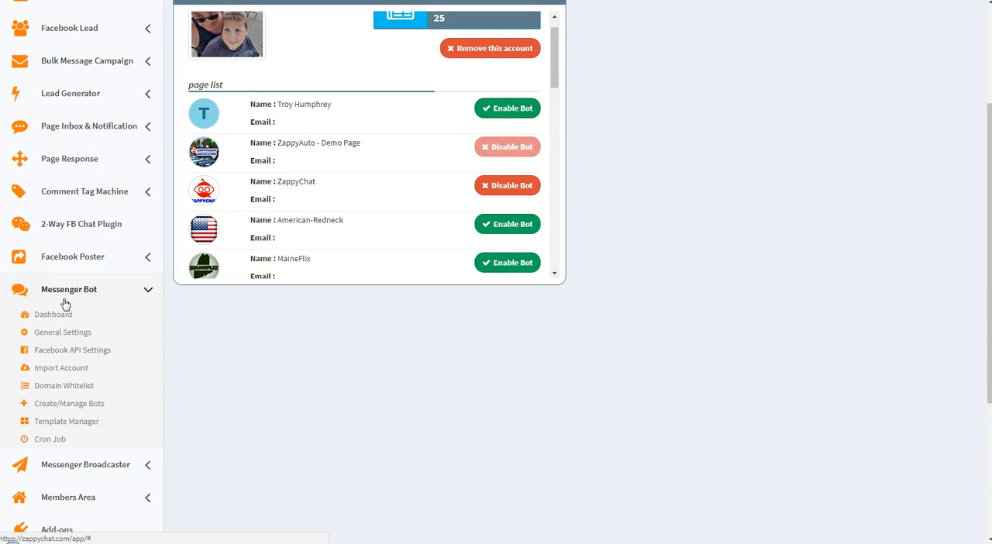
click(97, 408)
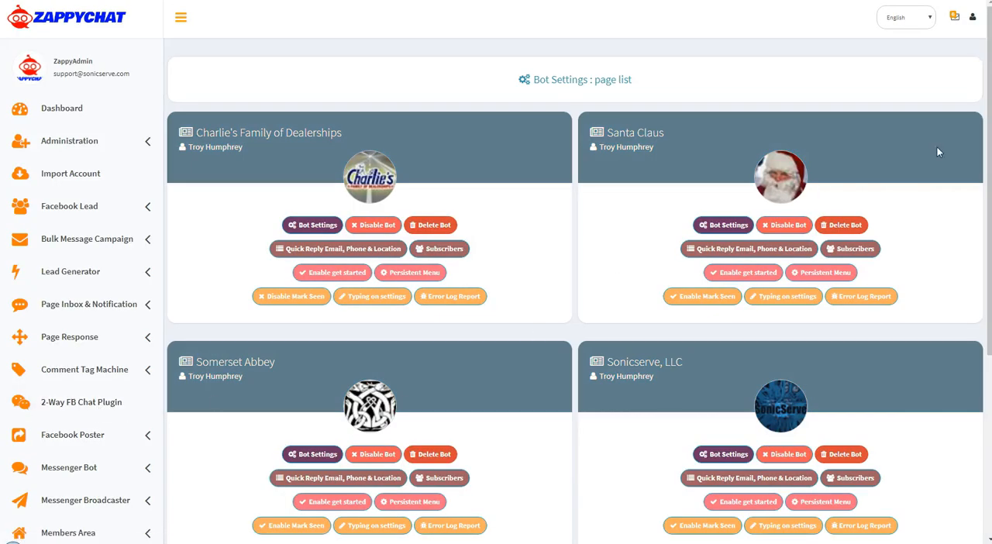
scroll(821, 178, down, 4)
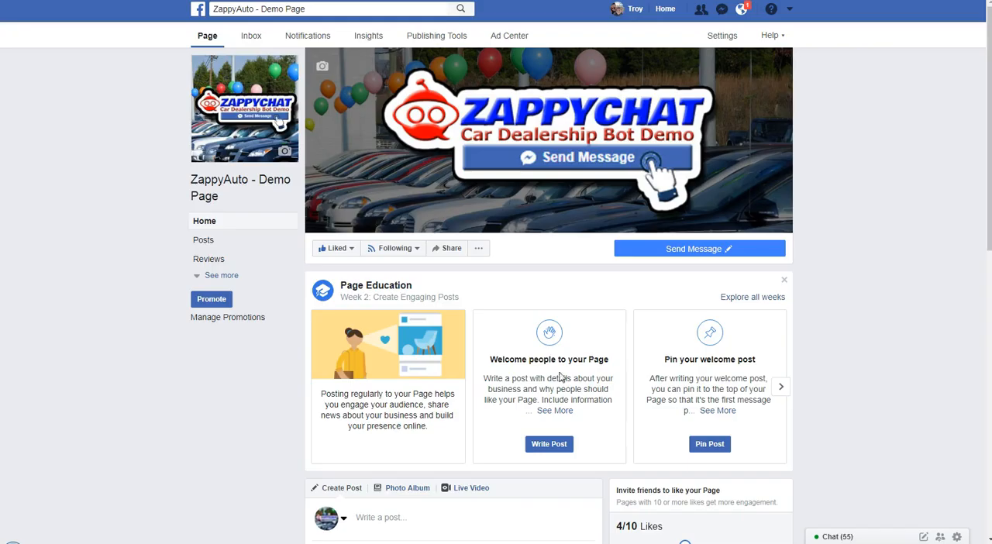
Switch to the Facebook page of ZappyAuto - Demo Page and test its Send Message button again
click(712, 250)
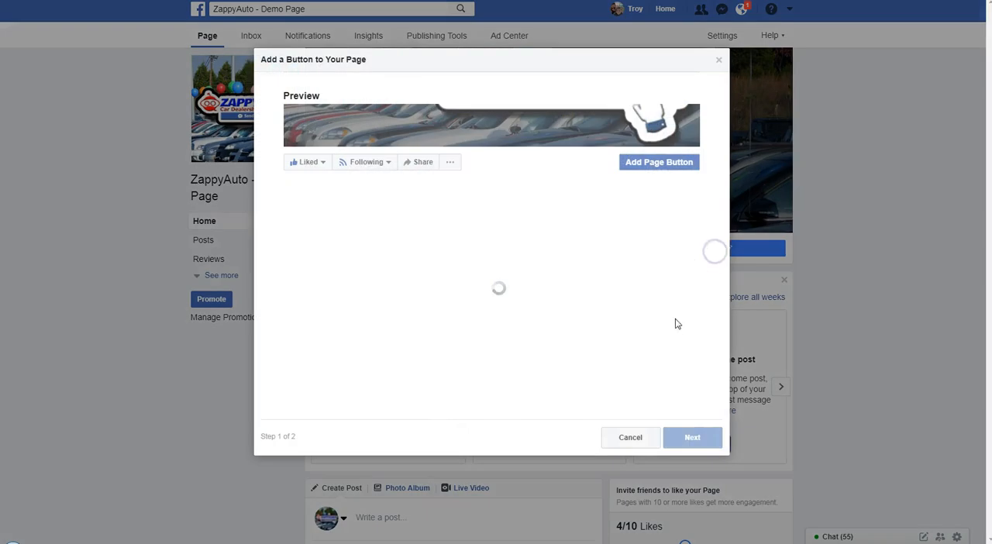
click(631, 426)
click(712, 247)
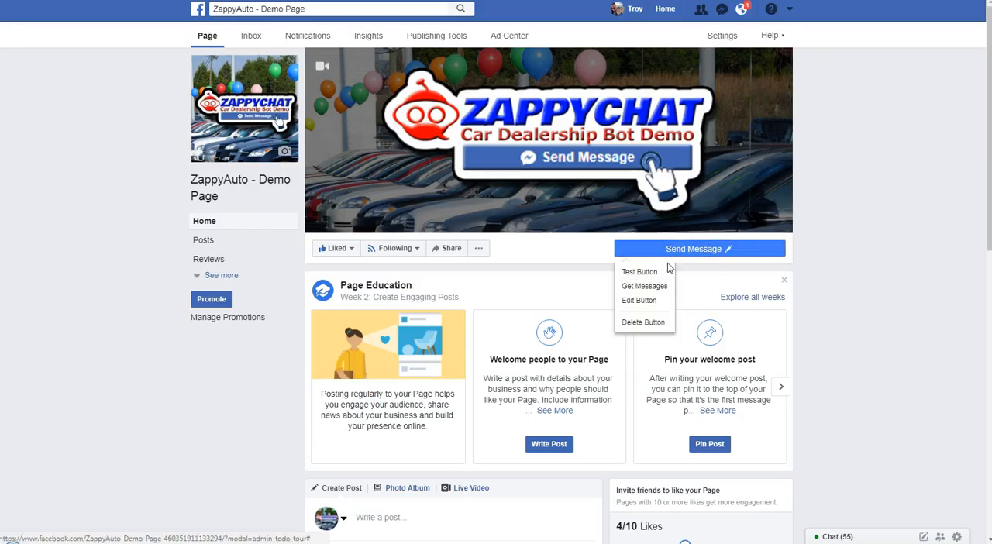
click(639, 272)
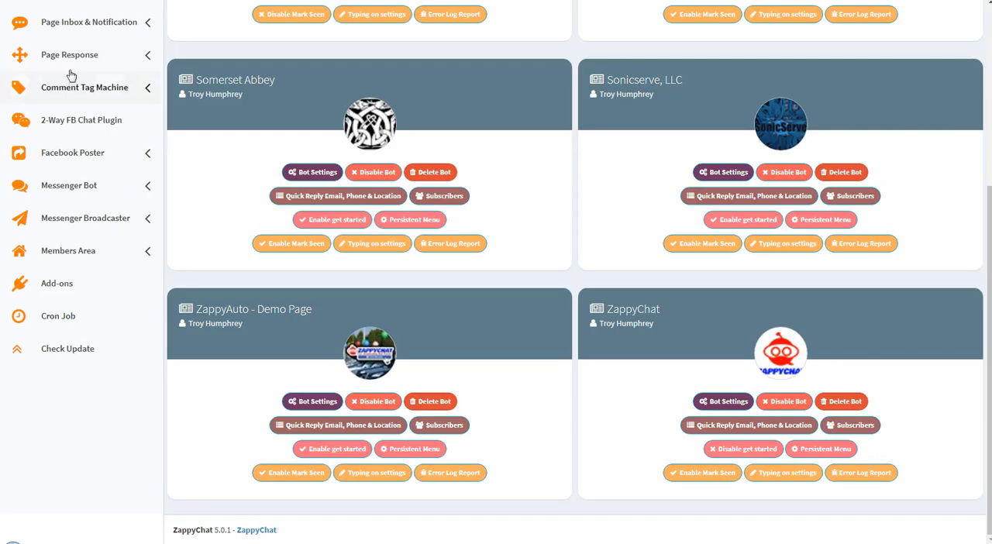
In ZappyChat, enable Get Started for ZappyAuto - Demo Page and start adding a new bot setting for it
click(335, 449)
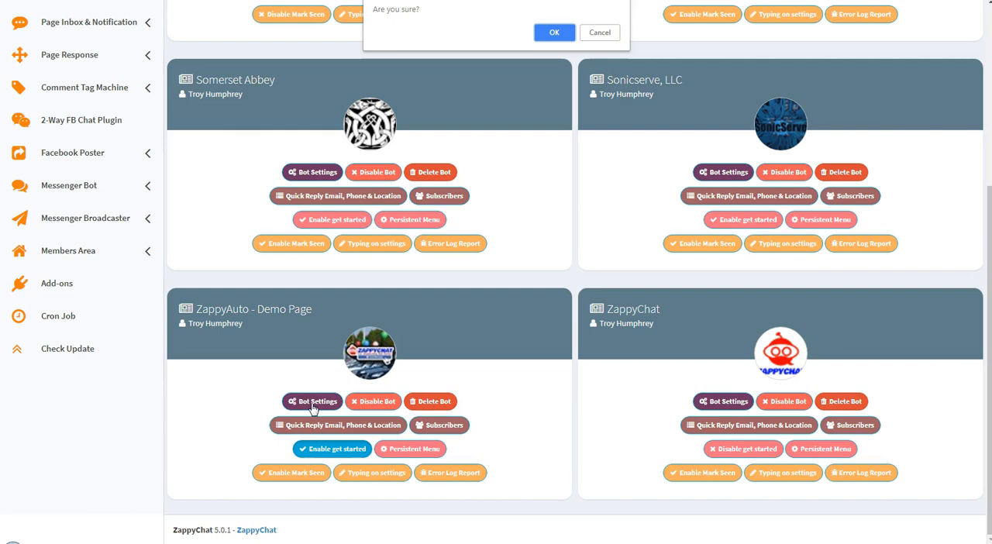
click(555, 34)
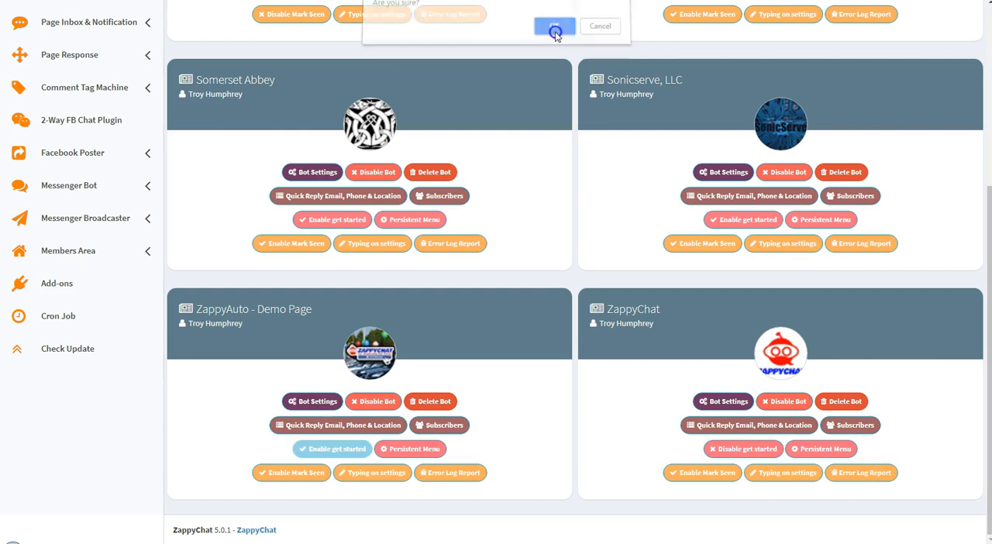
click(313, 402)
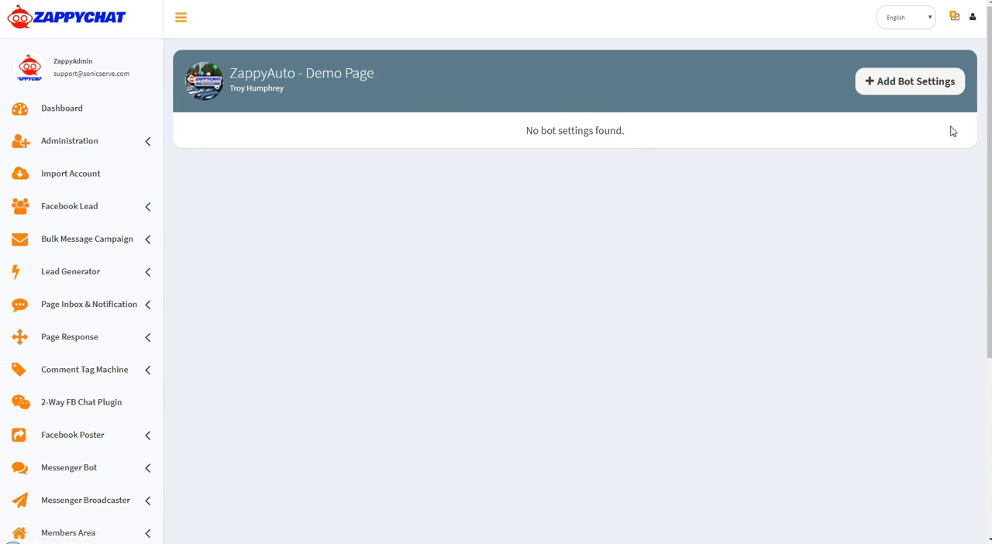
click(904, 81)
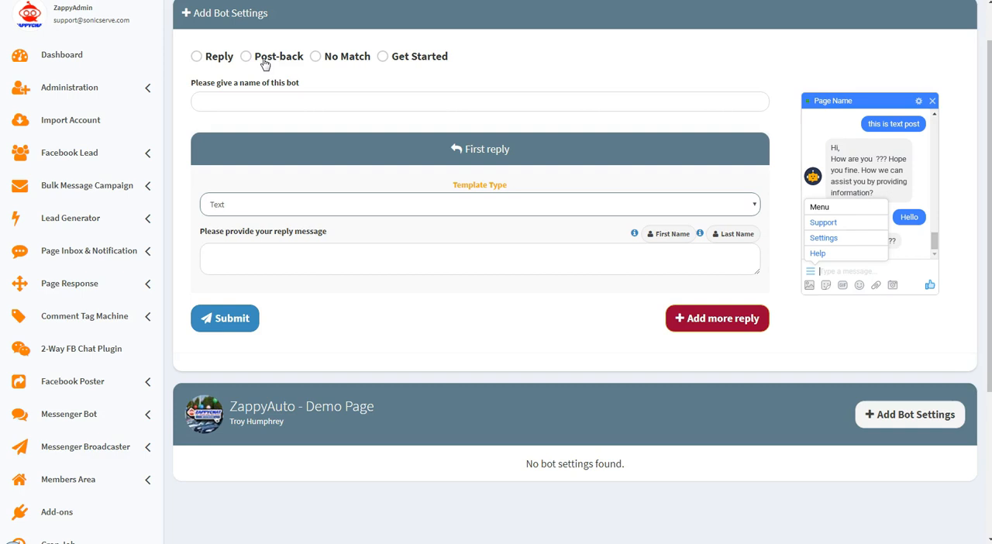
click(88, 418)
scroll(81, 430, down, 2)
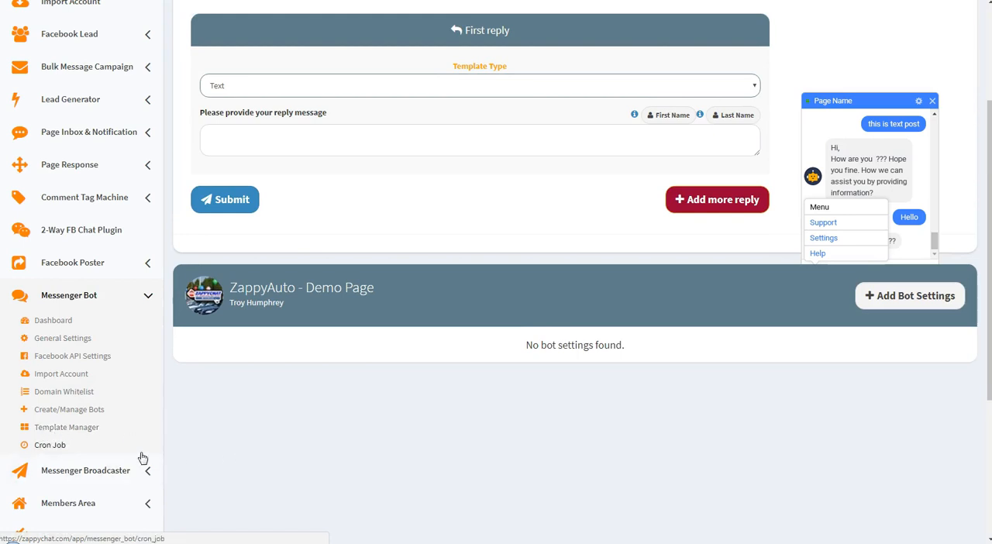
scroll(259, 373, up, 2)
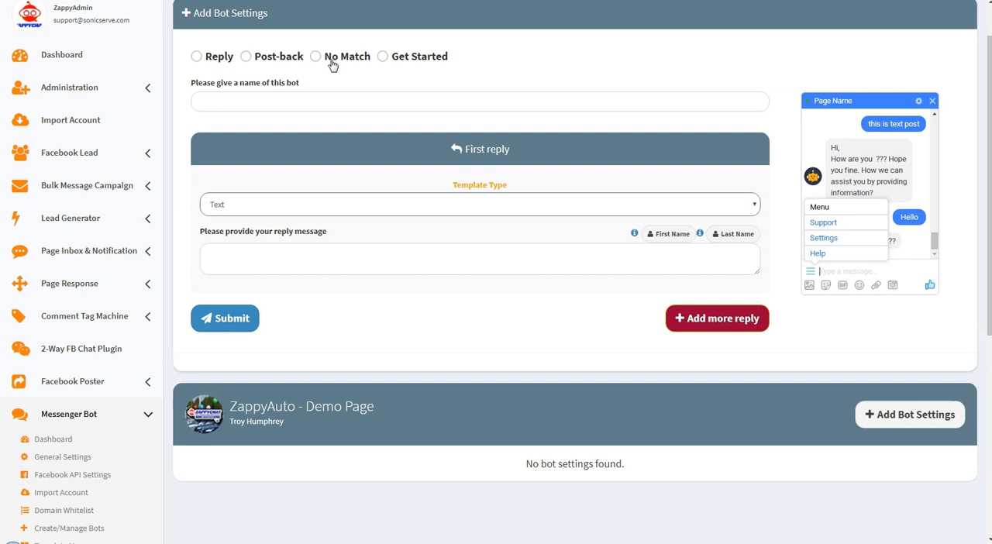
Set the new bot's type to Get Started and name it "Get Started"
click(395, 61)
click(285, 102)
text(Get Stared)
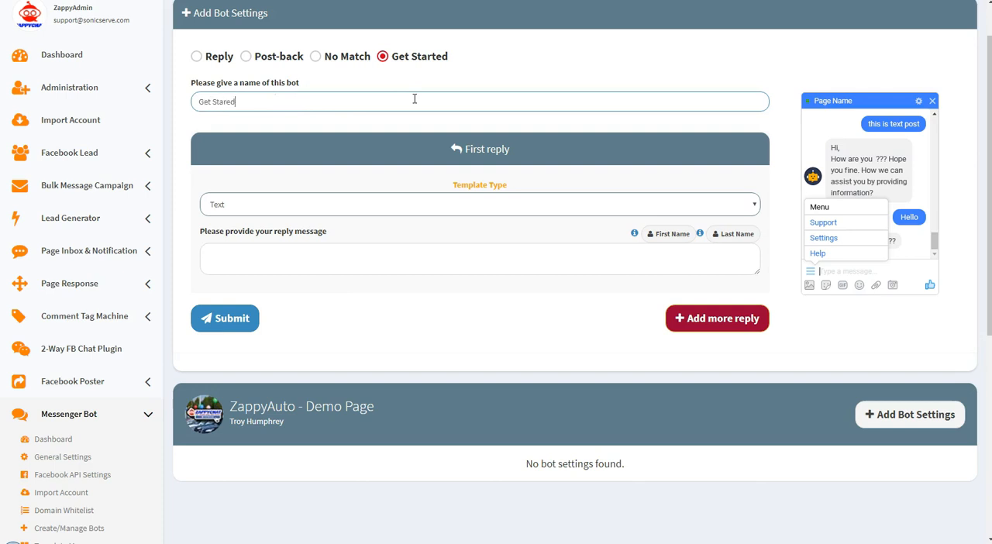
key(BackSpace)
key(BackSpace)
text(ted)
click(527, 71)
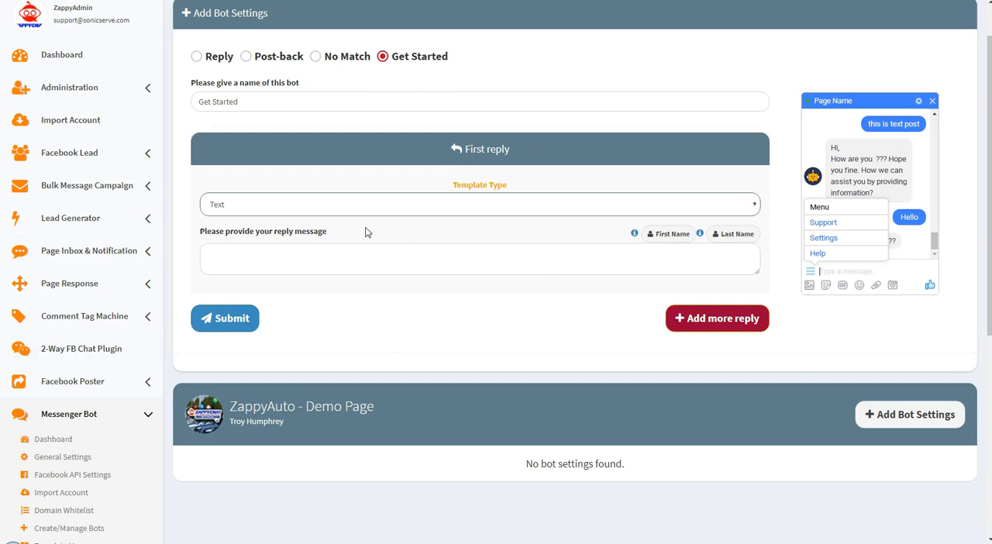
Write "Hello" followed by the lead's first-name variable as the text of the first reply
click(267, 257)
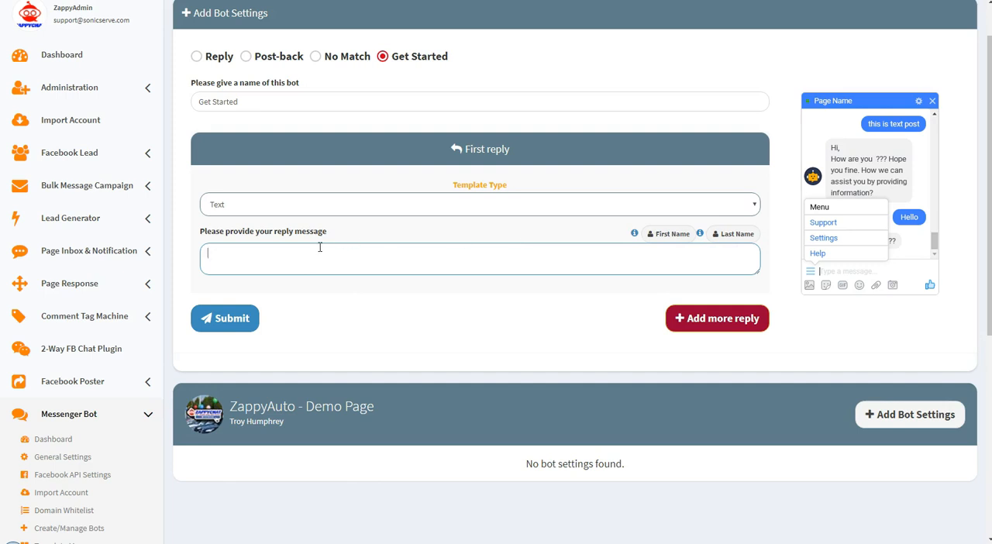
click(282, 257)
text(Hello)
click(660, 234)
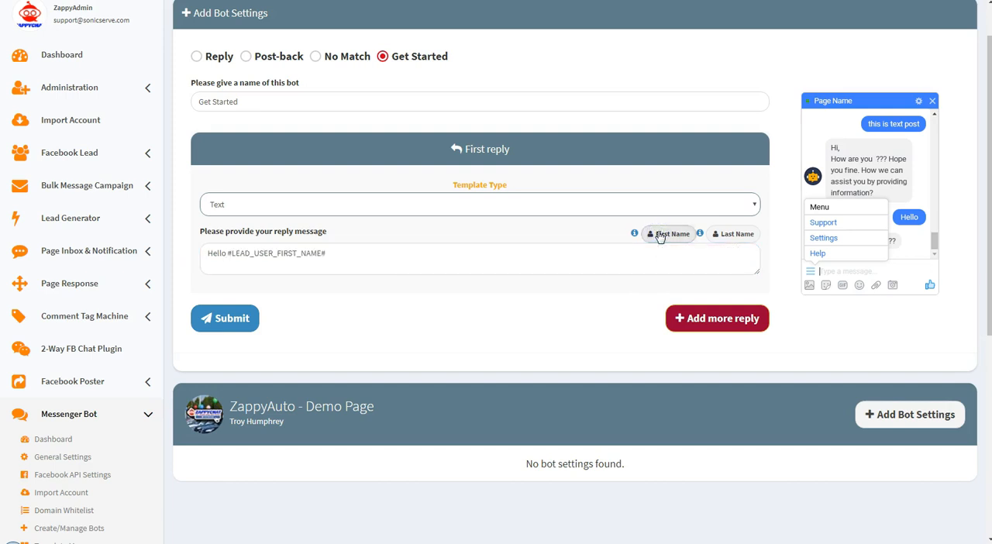
Append the lead's last-name variable and ", thank you for contacting ZappyAuto (Demo Page)." to the text of the first reply
click(333, 252)
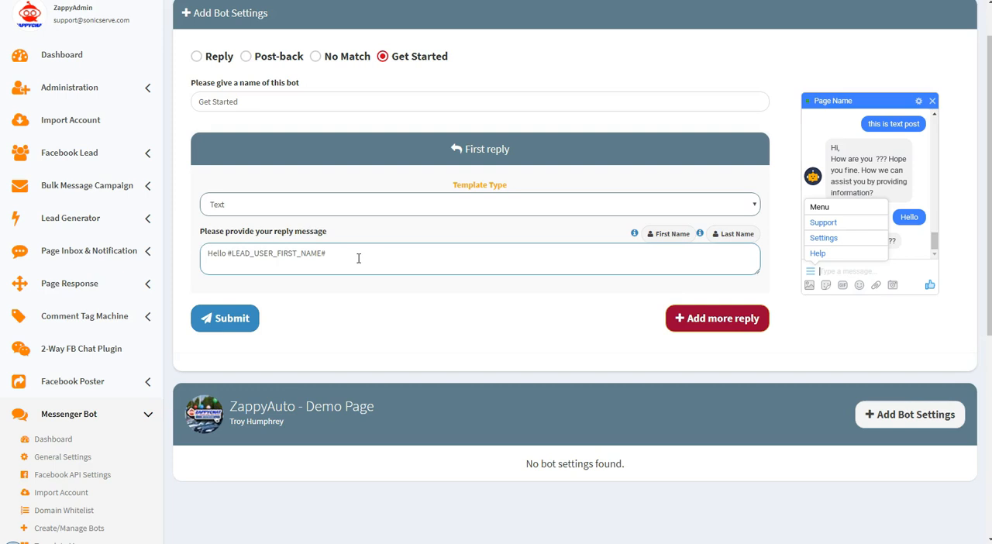
click(735, 233)
click(435, 254)
text(, thank you f)
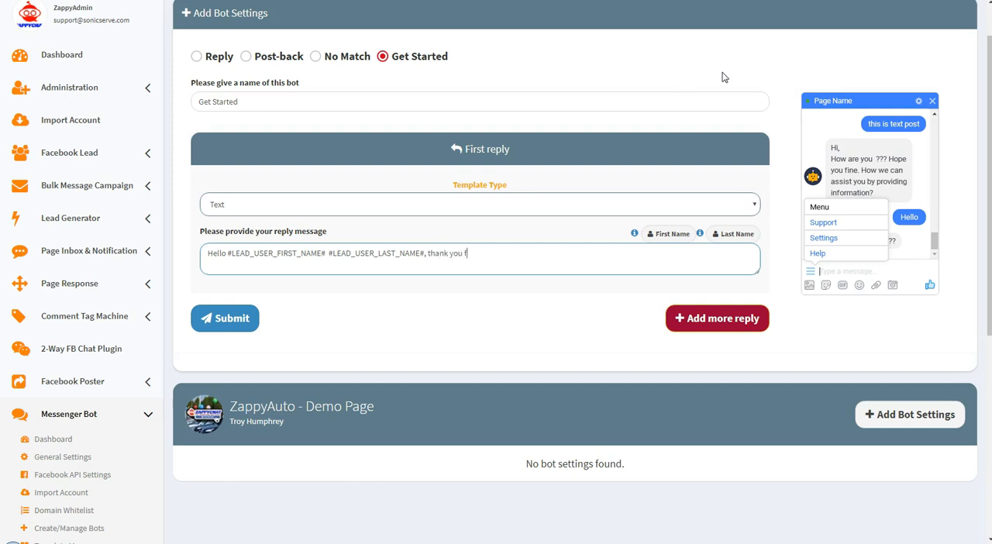
text(or contacting ZappyAuto (Dem)
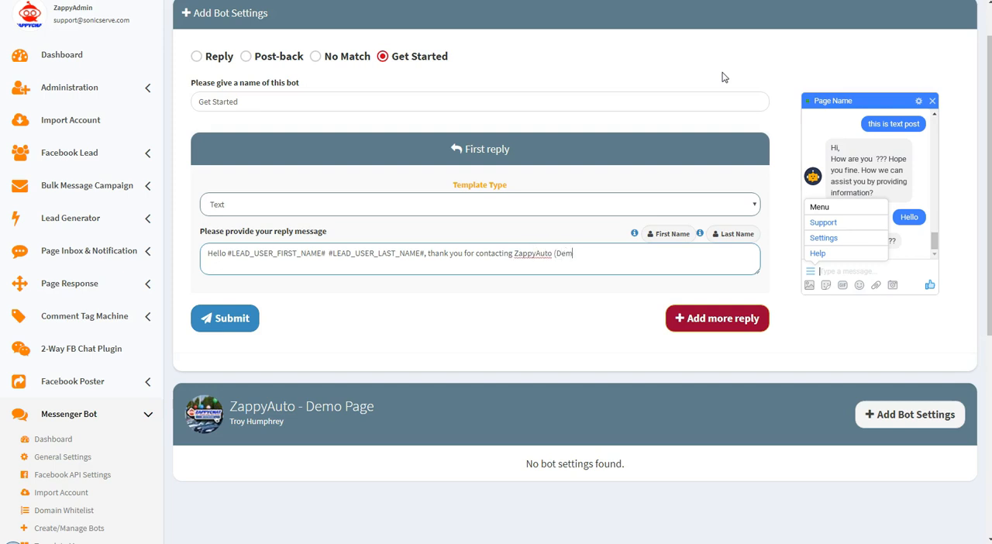
text(o Page).)
Continue the first reply's message with "Please choose from the following"
text(Please choose from the following)
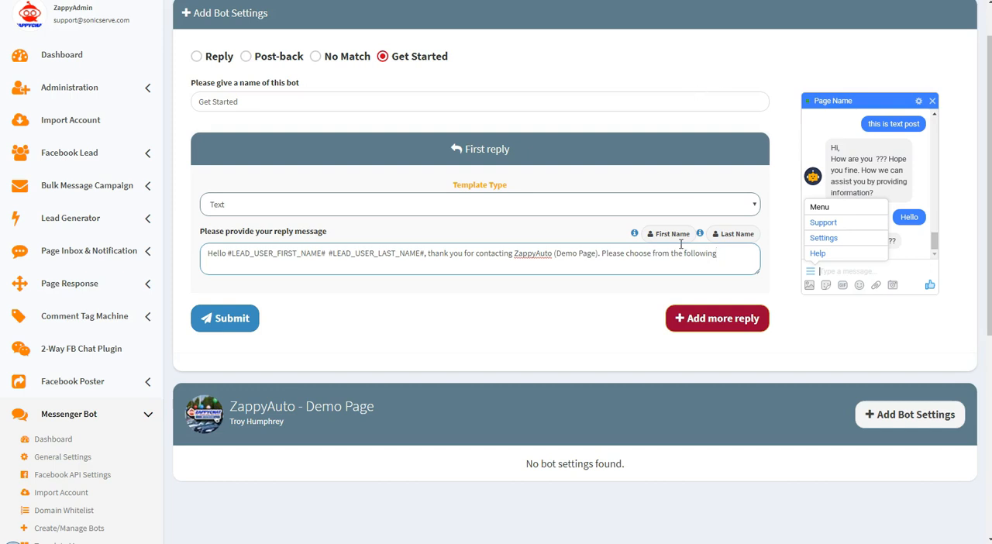
Replace the closing sentence of the first reply with "What can we help you with today?" and submit the bot setting
drag(725, 254, 598, 264)
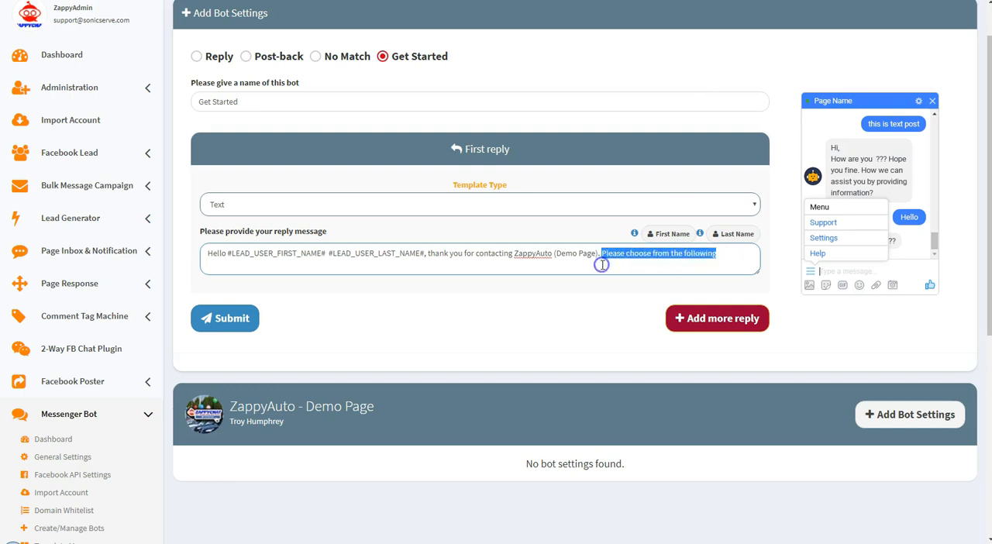
text(What can we )
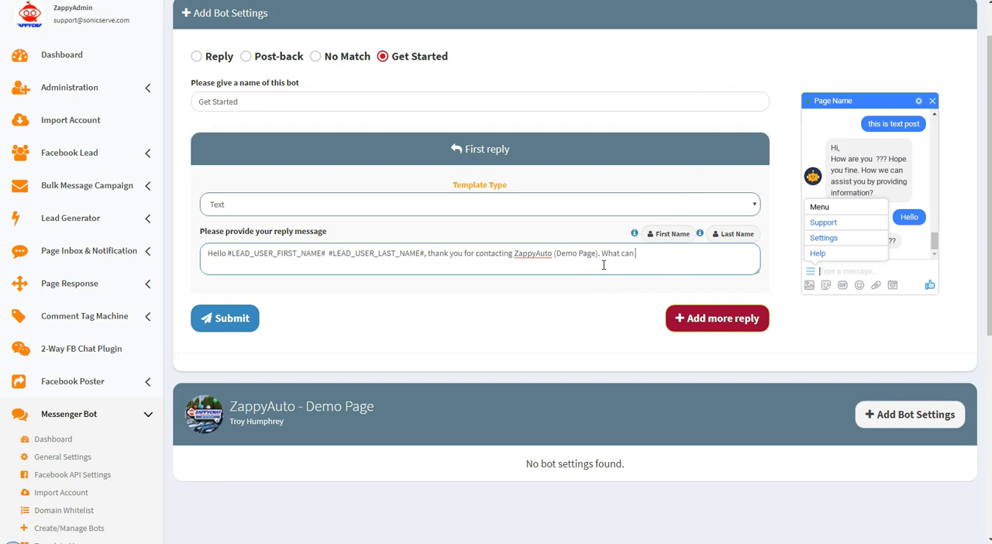
text(help you with today?)
click(226, 323)
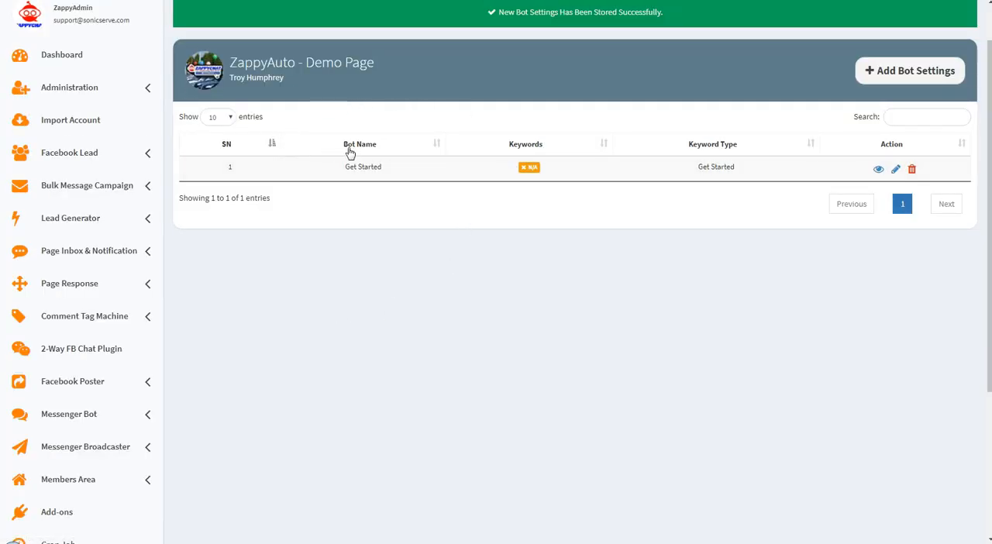
drag(344, 172, 382, 168)
click(388, 172)
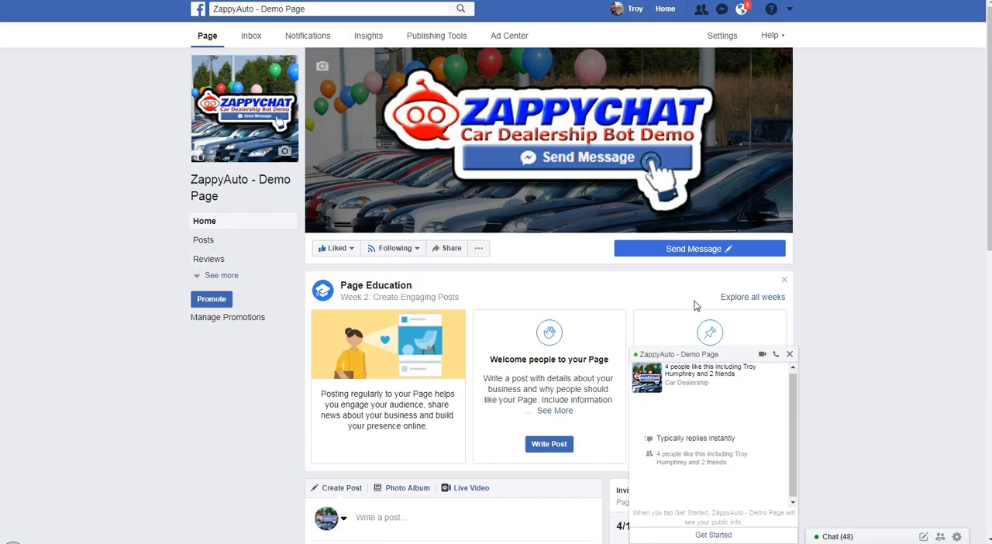
Switch to the Facebook page of ZappyAuto - Demo Page, reload it and test the Send Message button by starting the chat with Get Started
click(792, 355)
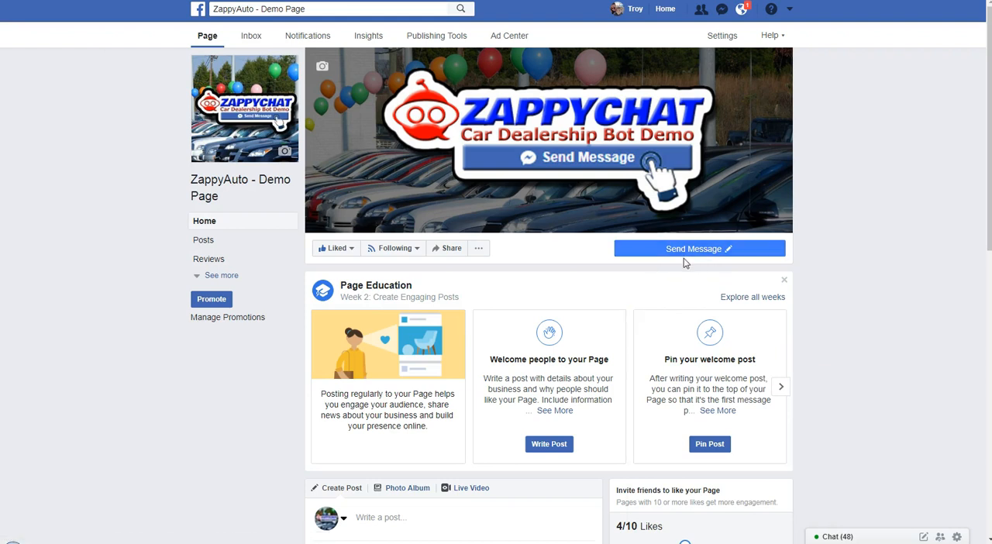
key(F5)
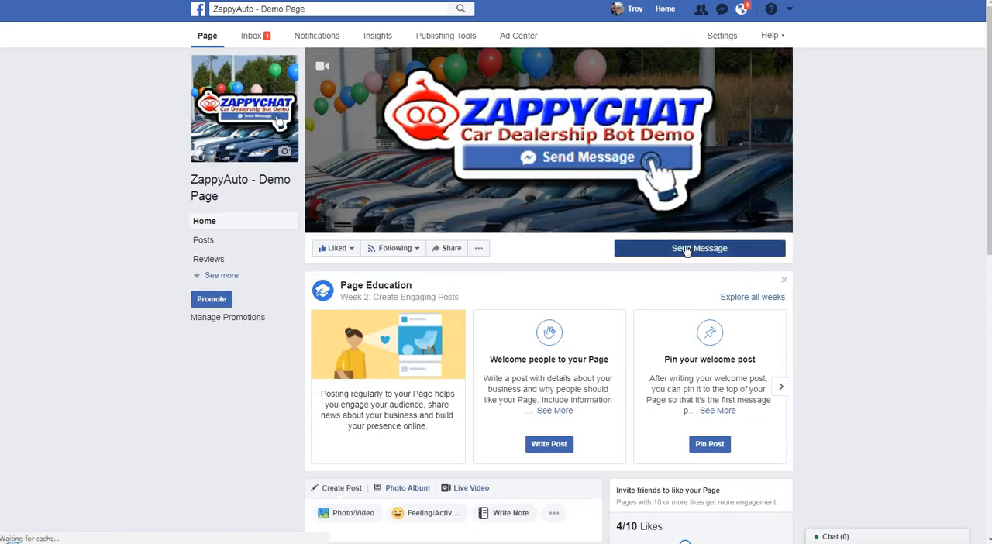
click(686, 249)
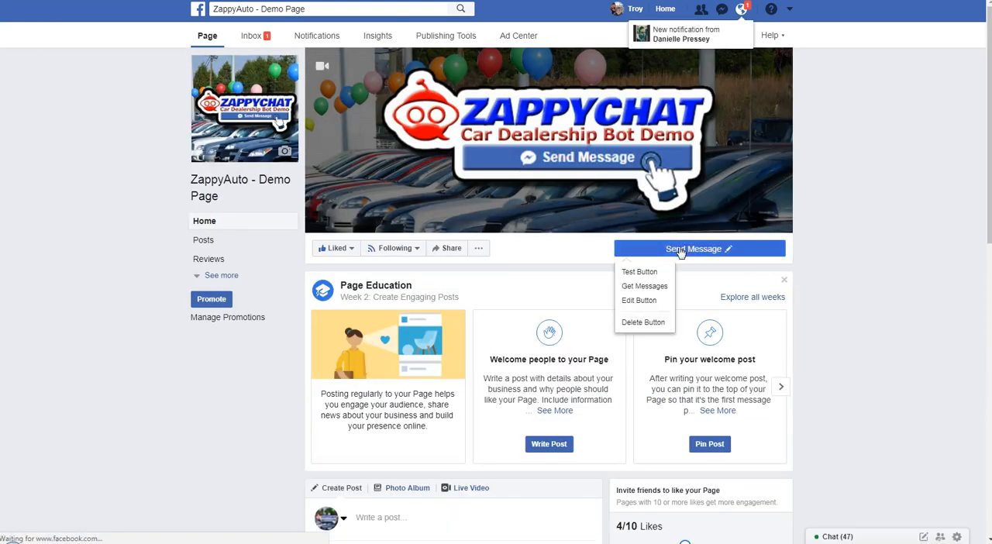
click(639, 272)
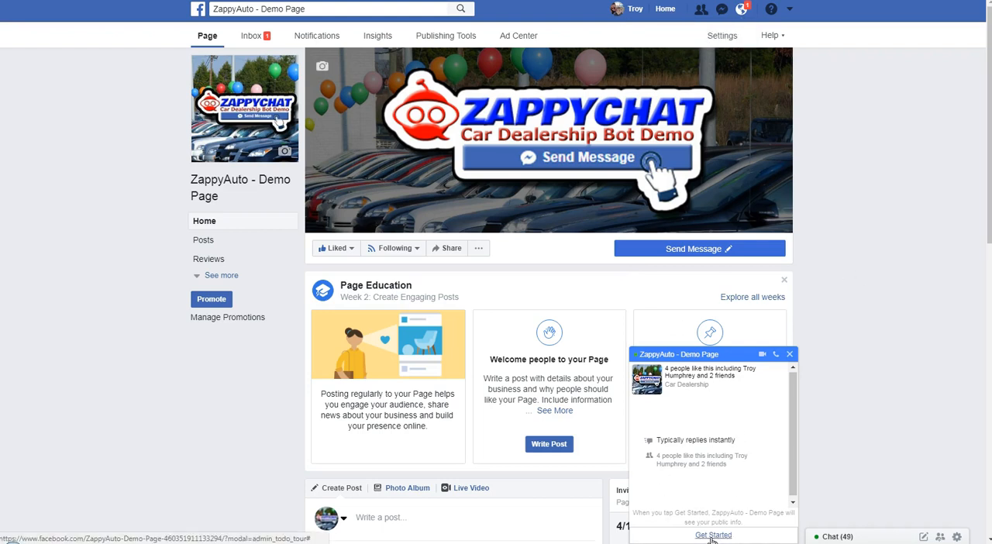
click(704, 536)
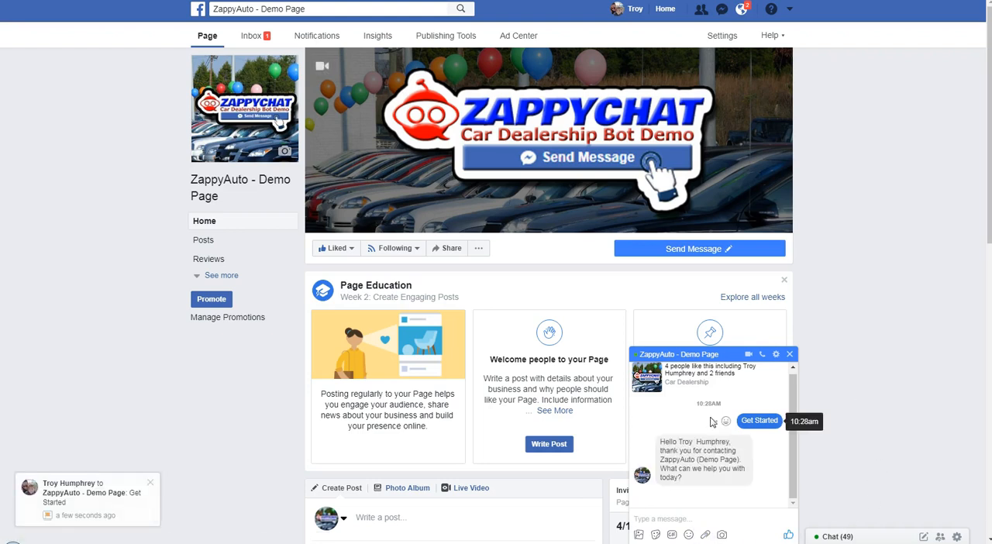
drag(675, 443, 733, 443)
click(719, 464)
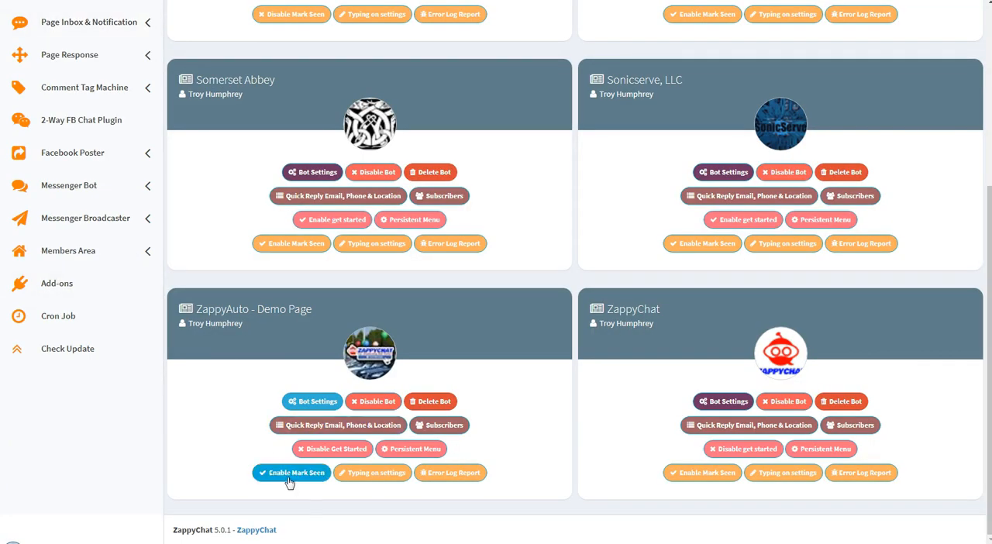
In ZappyChat, enable Mark Seen for the ZappyAuto - Demo Page bot
click(296, 482)
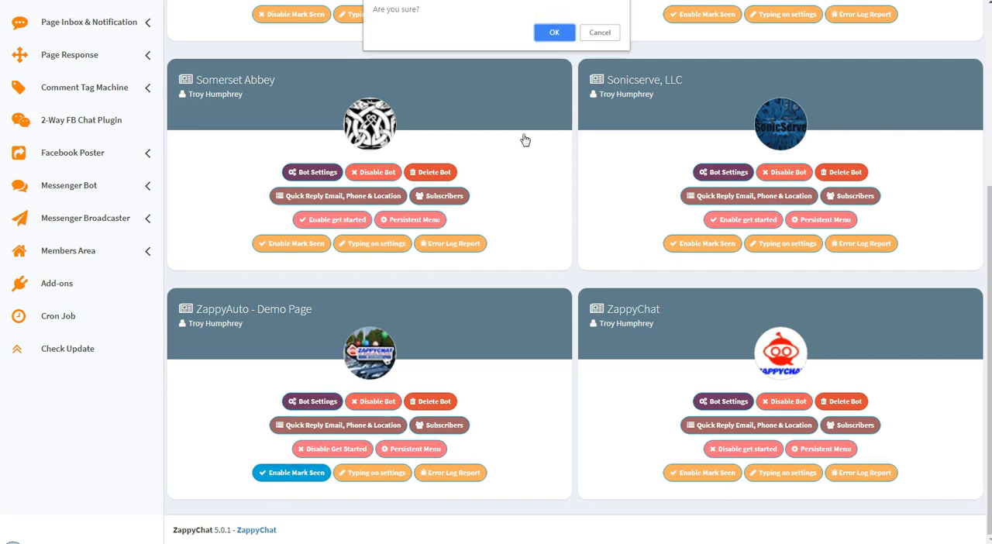
click(554, 35)
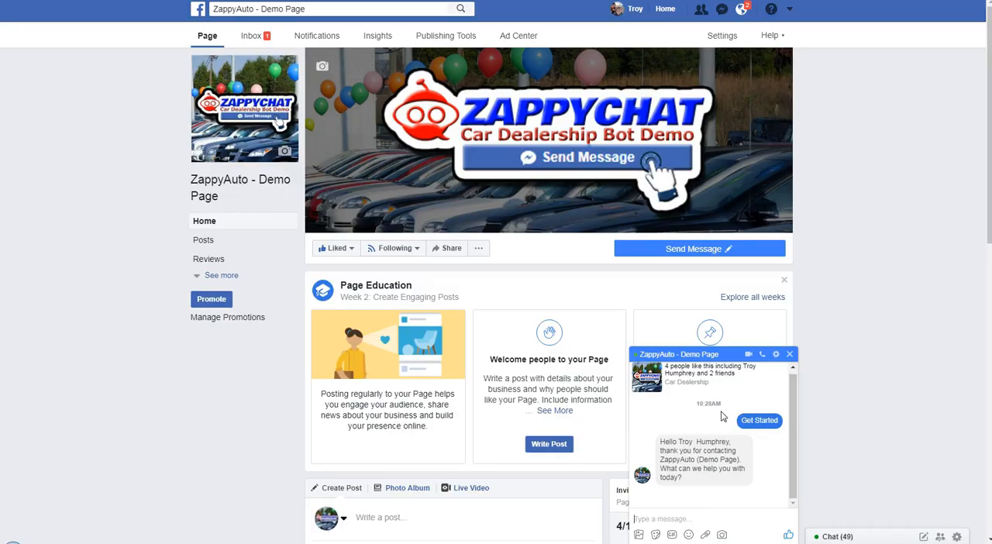
On the Facebook page, delete the existing chat conversation and test the Send Message button again with Get Started
click(774, 355)
click(803, 483)
click(579, 216)
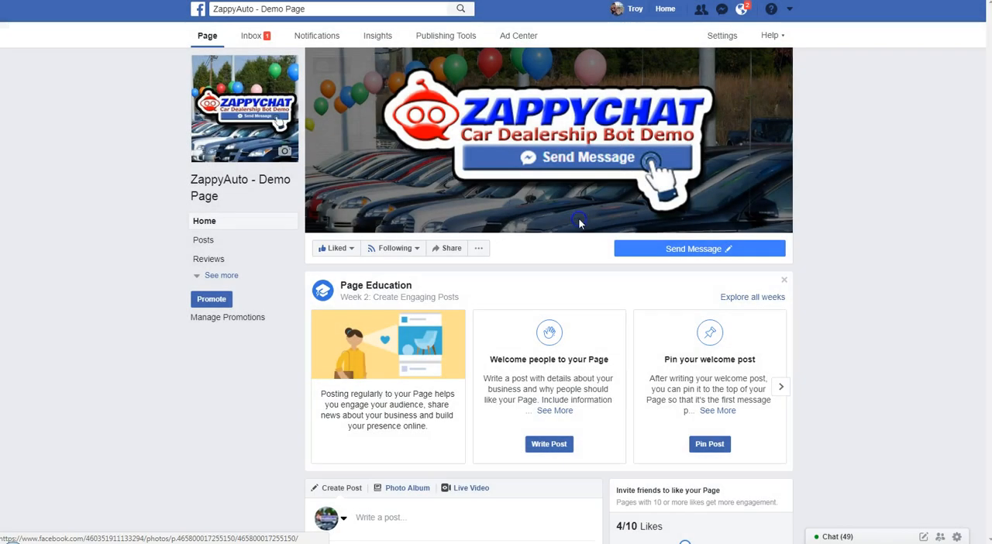
click(706, 248)
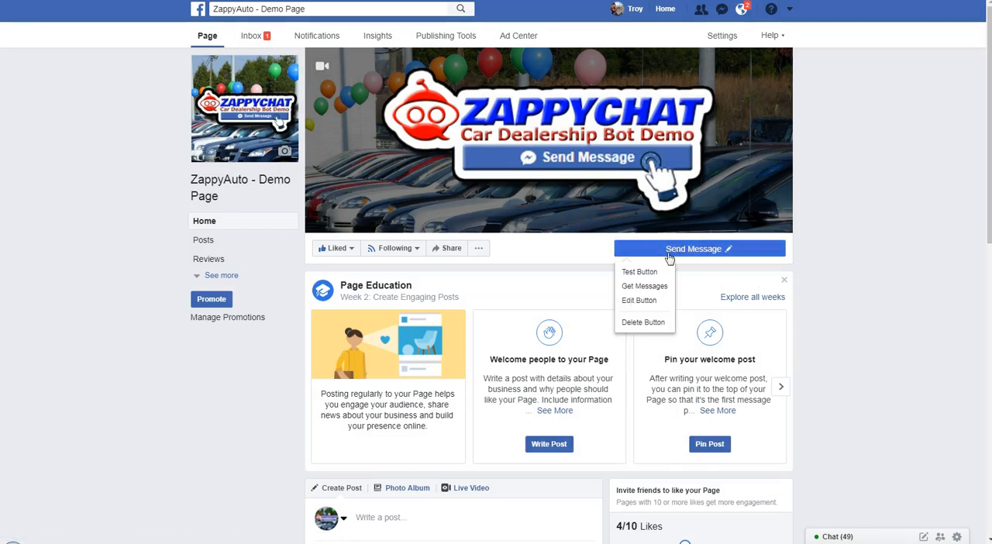
click(640, 272)
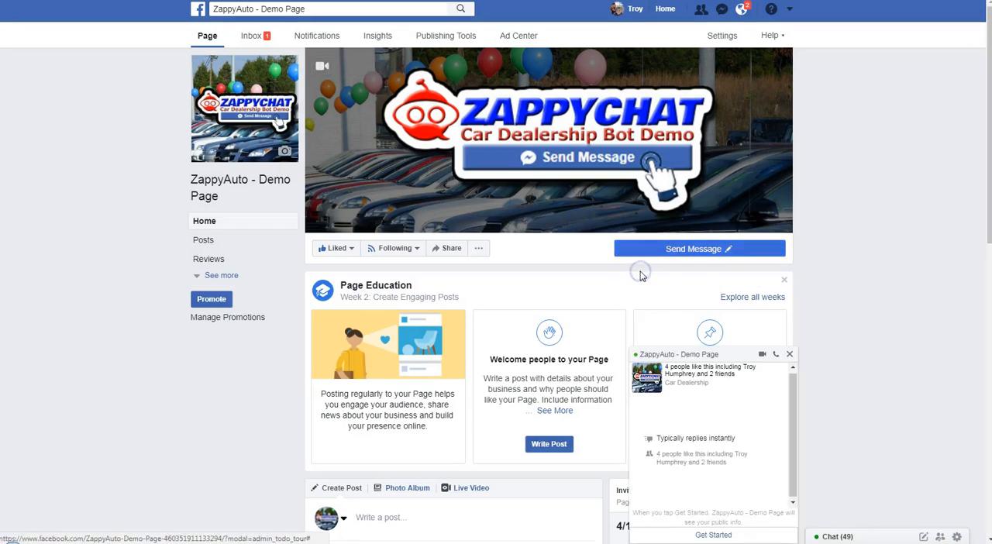
click(712, 535)
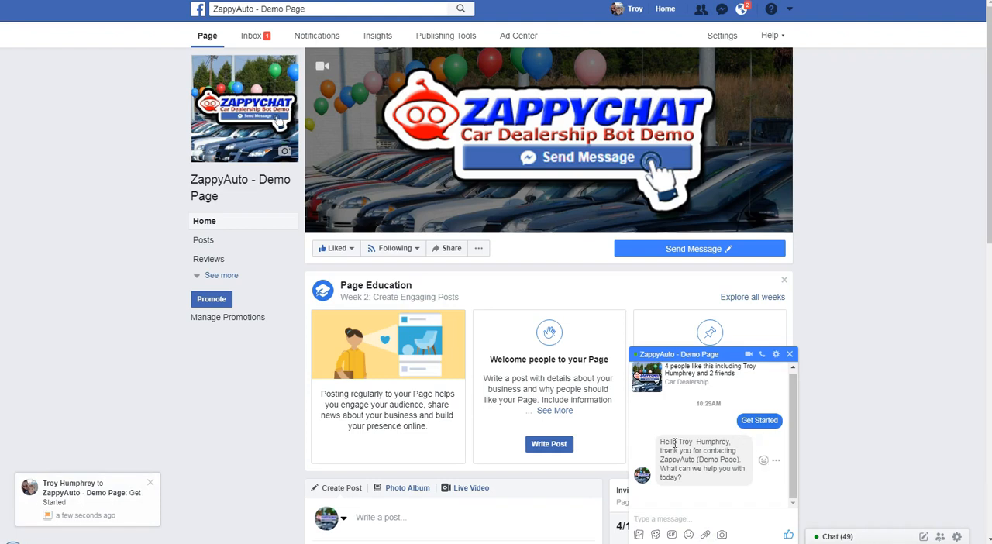
Delete the test conversation with ZappyAuto - Demo Page
click(776, 355)
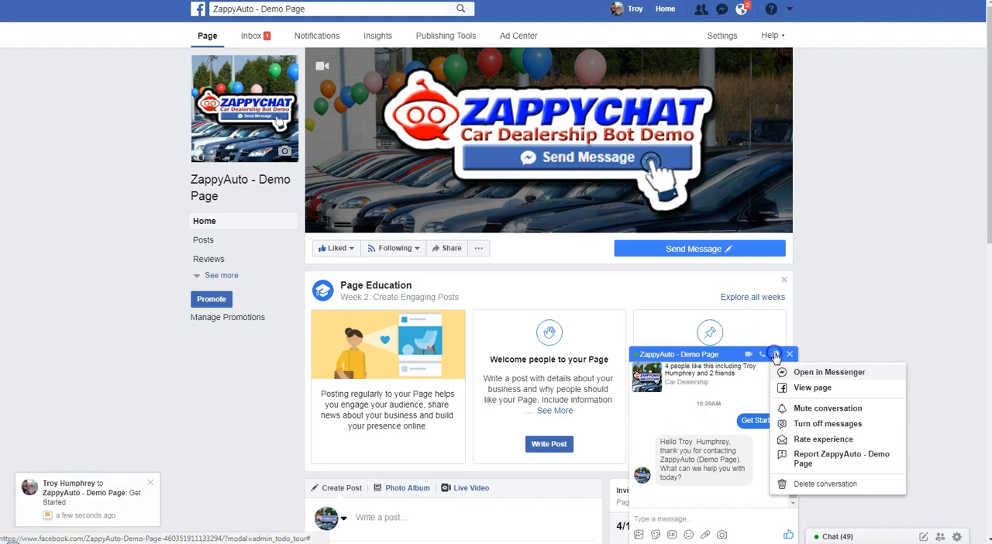
click(815, 485)
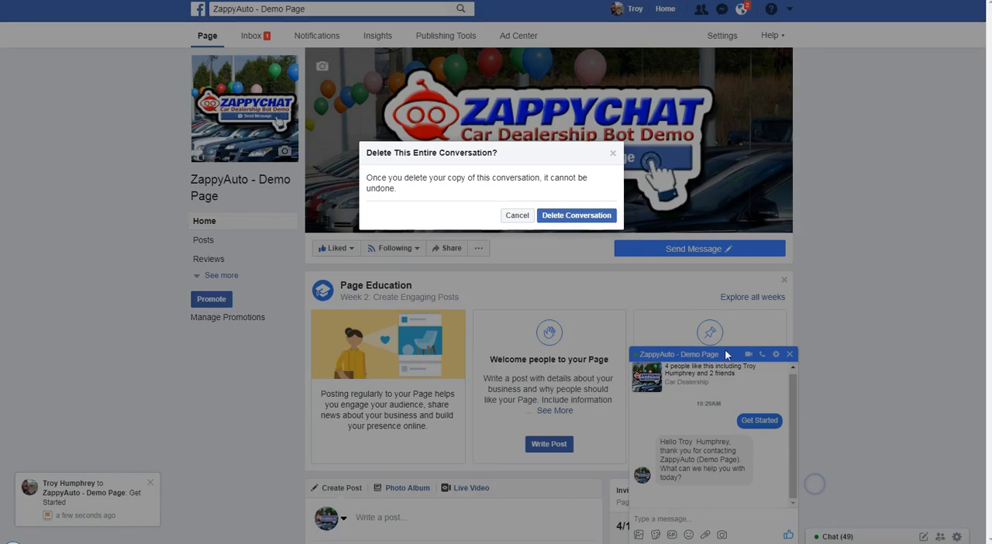
click(611, 215)
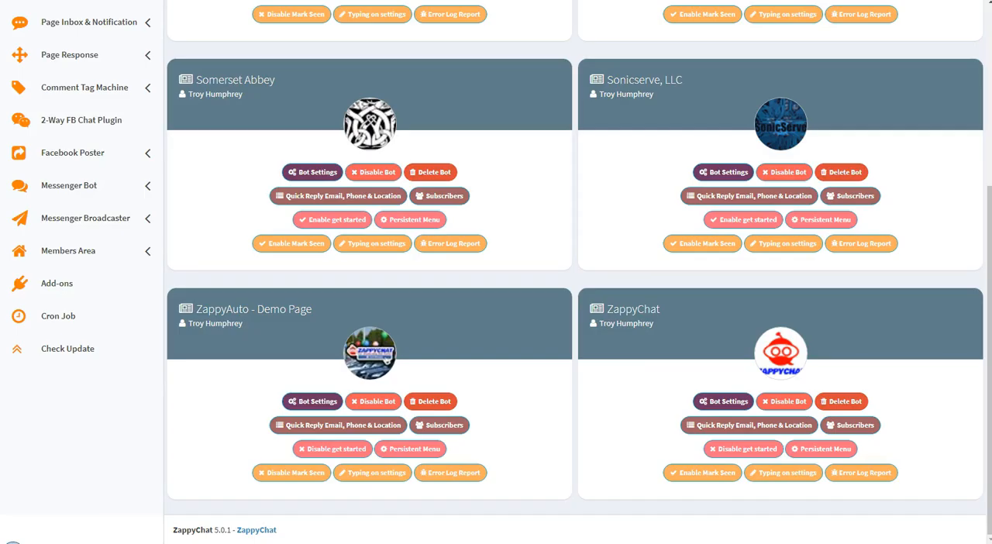
In ZappyChat, set the Typing on status of ZappyAuto - Demo Page to Enabled, raise its delay in seconds and save
click(378, 474)
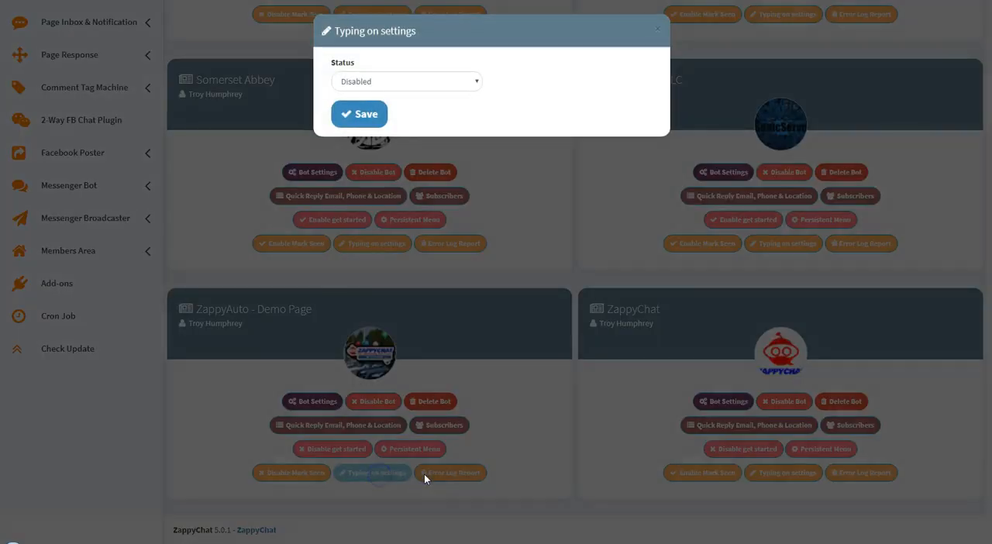
click(393, 81)
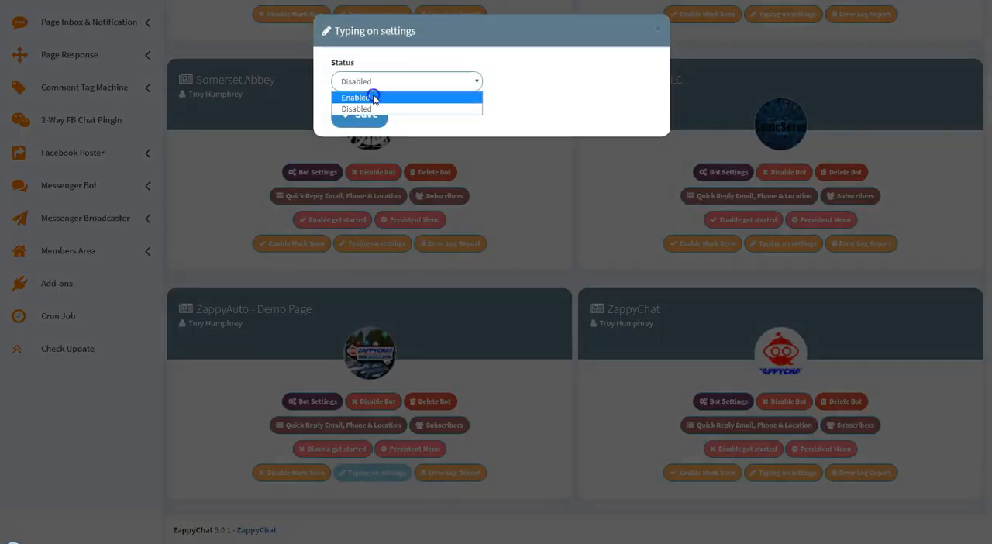
click(373, 95)
click(522, 83)
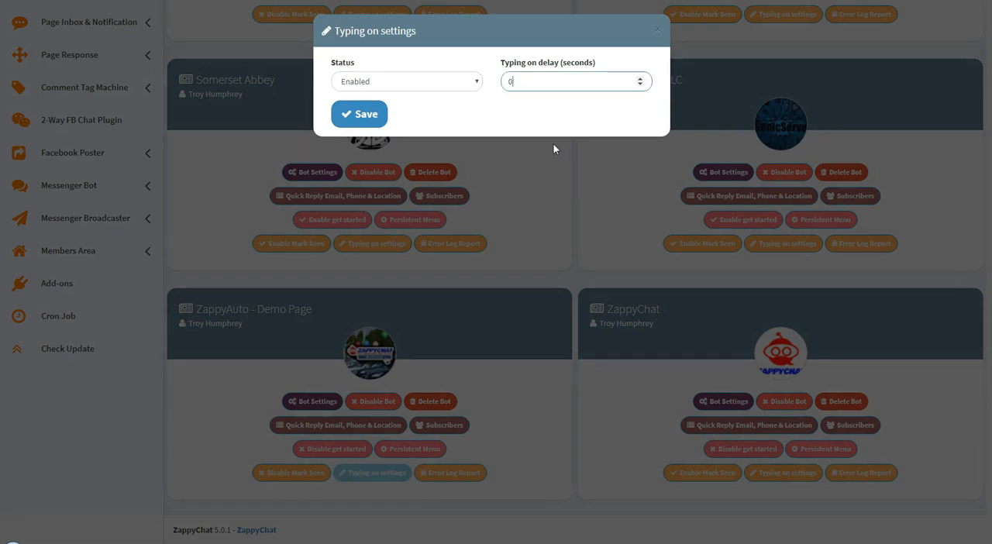
click(640, 79)
click(638, 79)
click(360, 114)
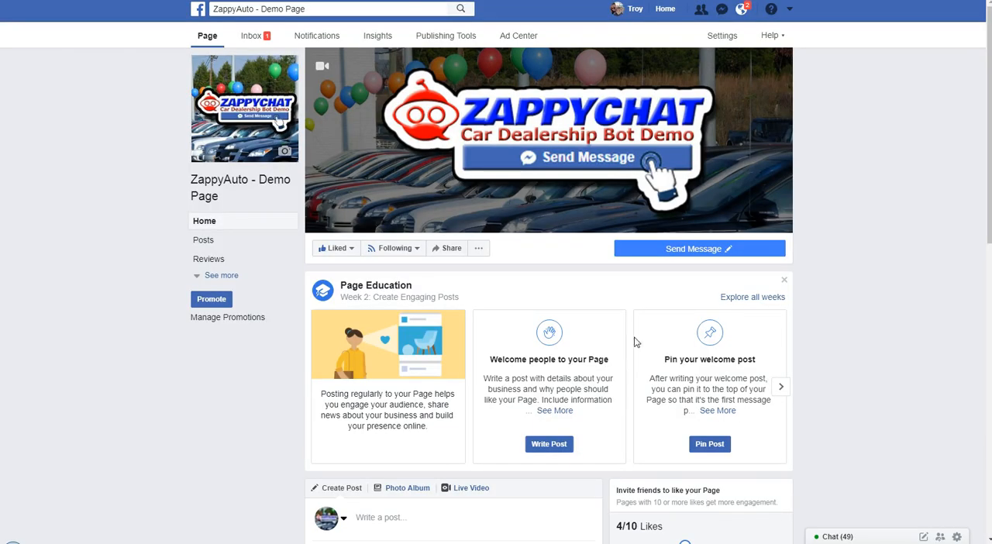
On the Facebook page, test the Send Message button with Get Started once more and delete the resulting conversation
click(688, 256)
click(638, 271)
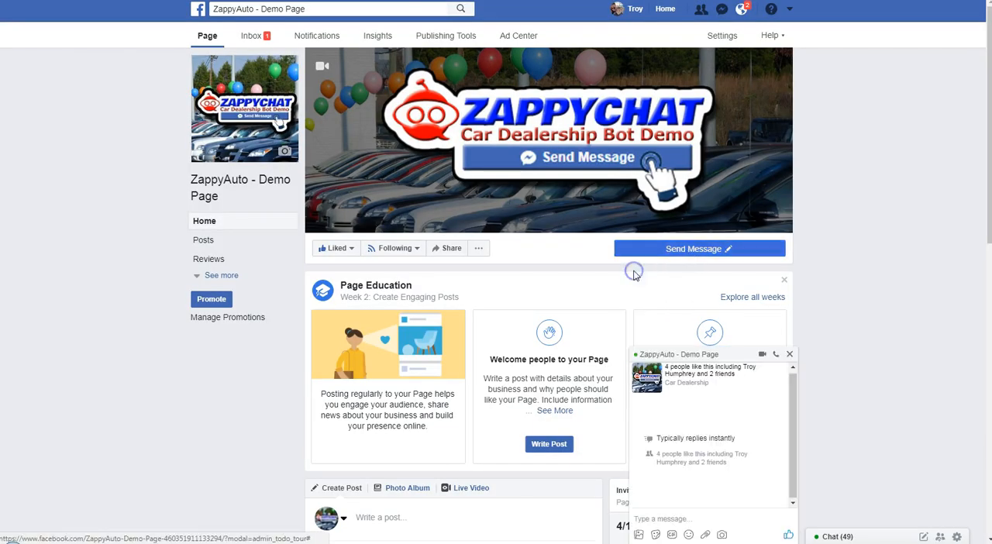
click(713, 535)
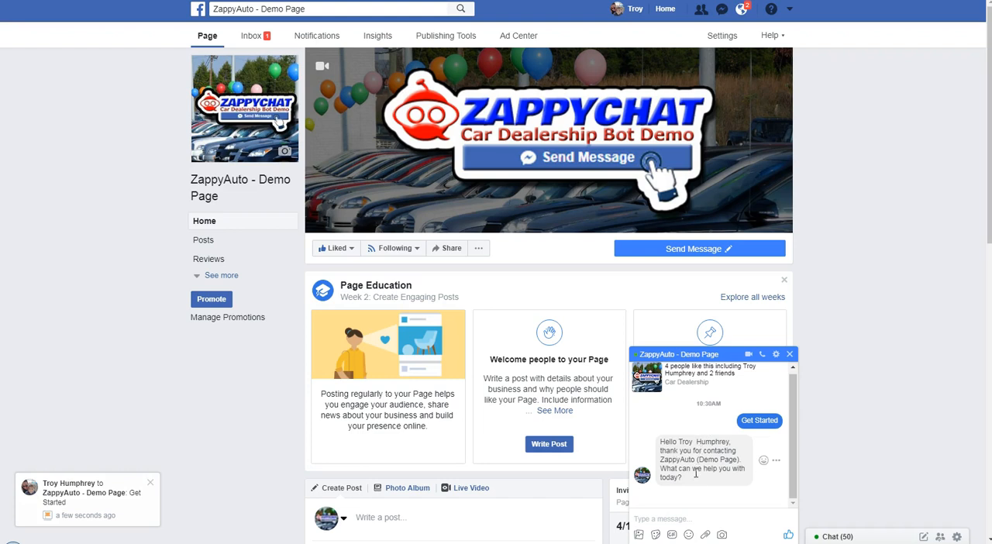
click(775, 354)
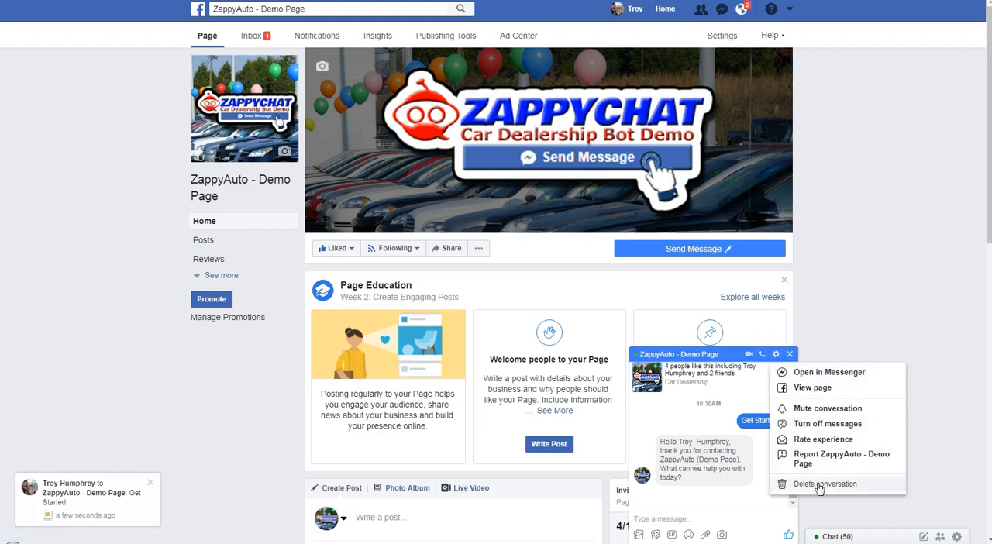
click(817, 484)
click(573, 216)
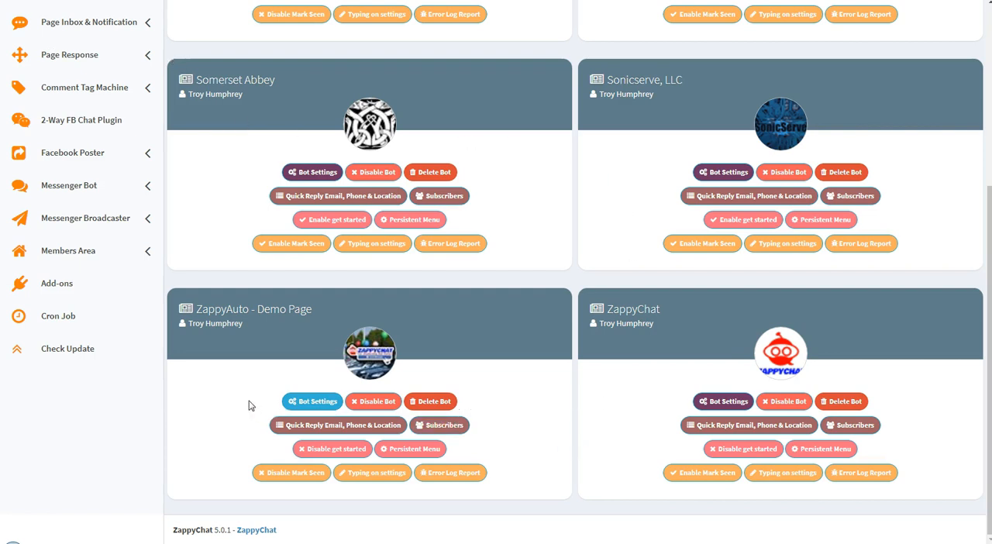
In ZappyChat, open the Get Started bot of ZappyAuto - Demo Page for editing and add a second reply
click(318, 402)
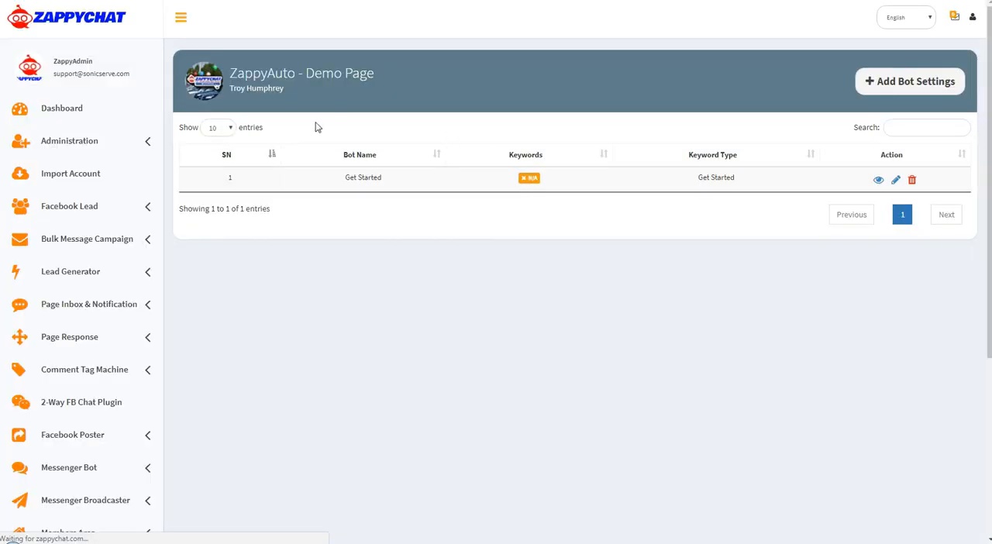
drag(341, 178, 390, 179)
click(398, 179)
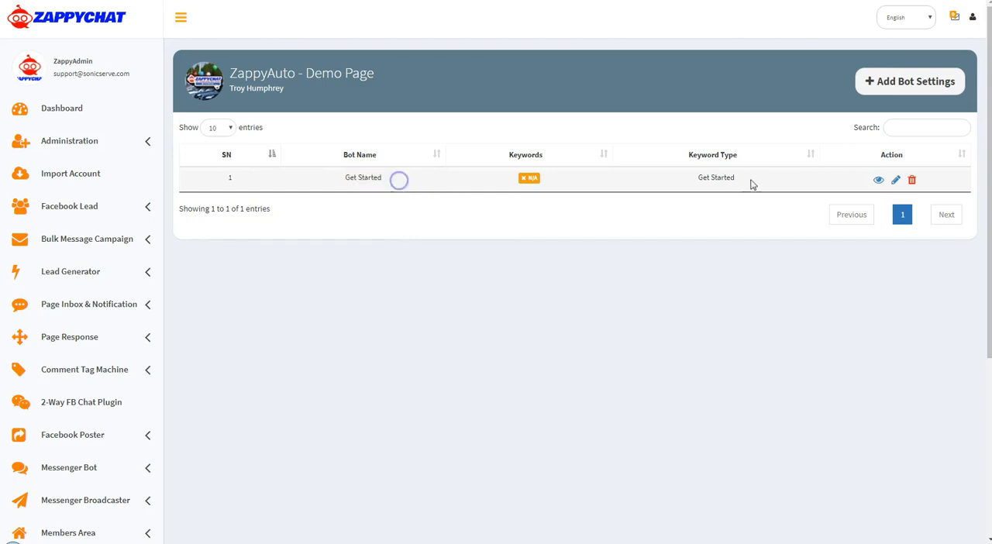
click(895, 183)
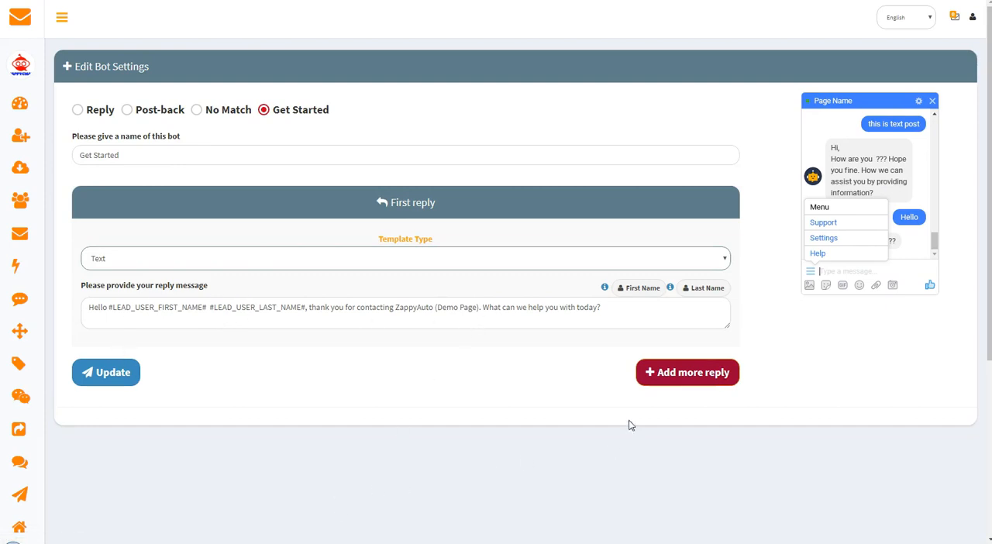
click(677, 377)
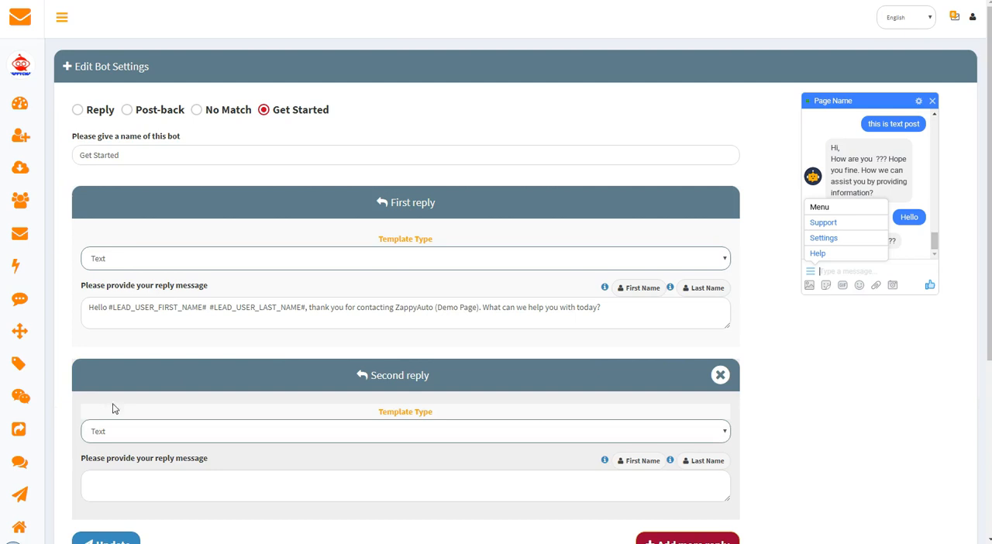
Make the second reply a Text With Buttons template with the message "Please choose an option:"
click(208, 436)
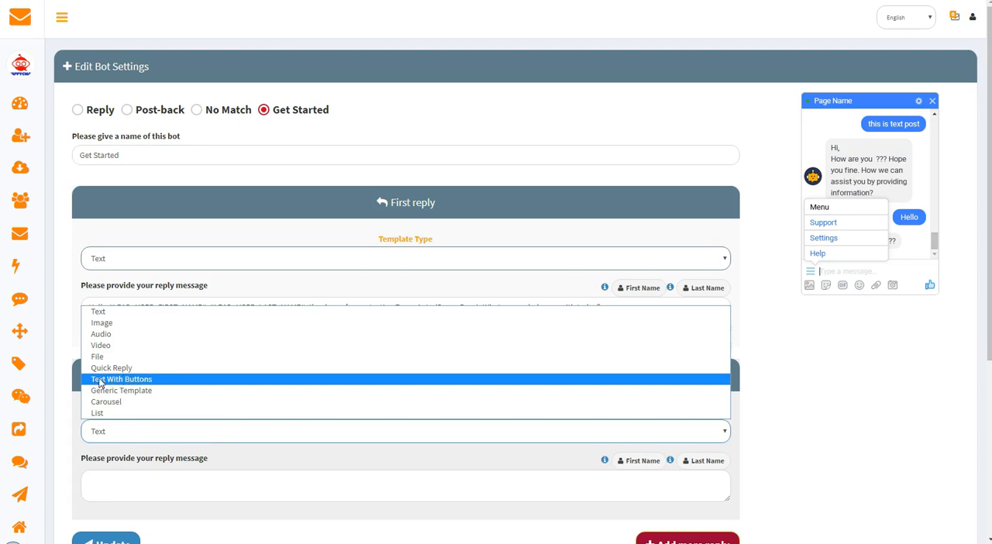
click(160, 380)
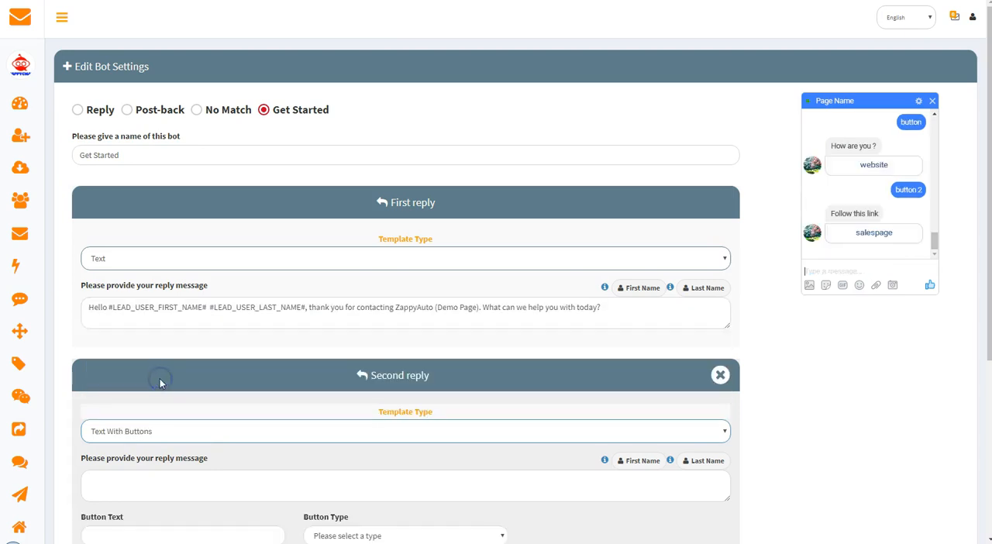
scroll(180, 380, down, 3)
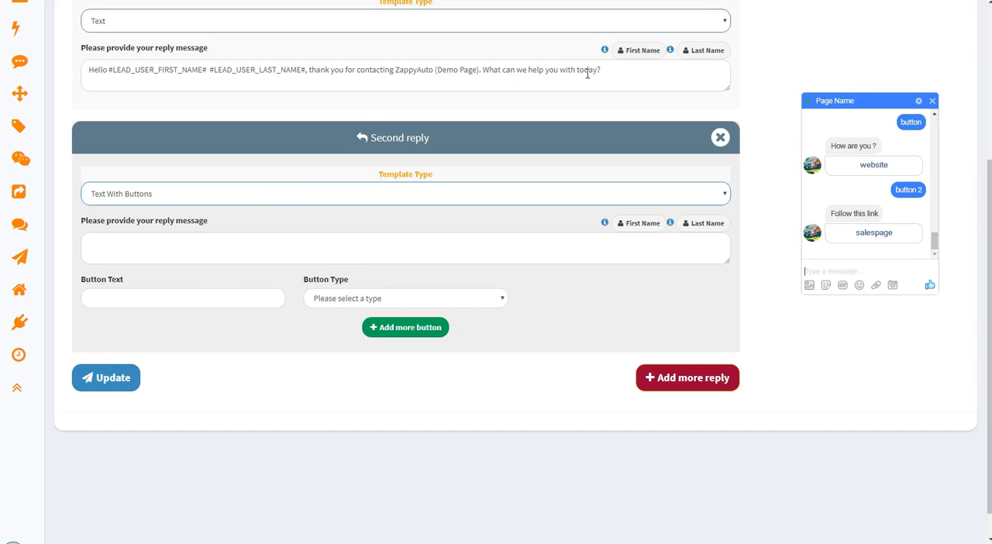
click(157, 252)
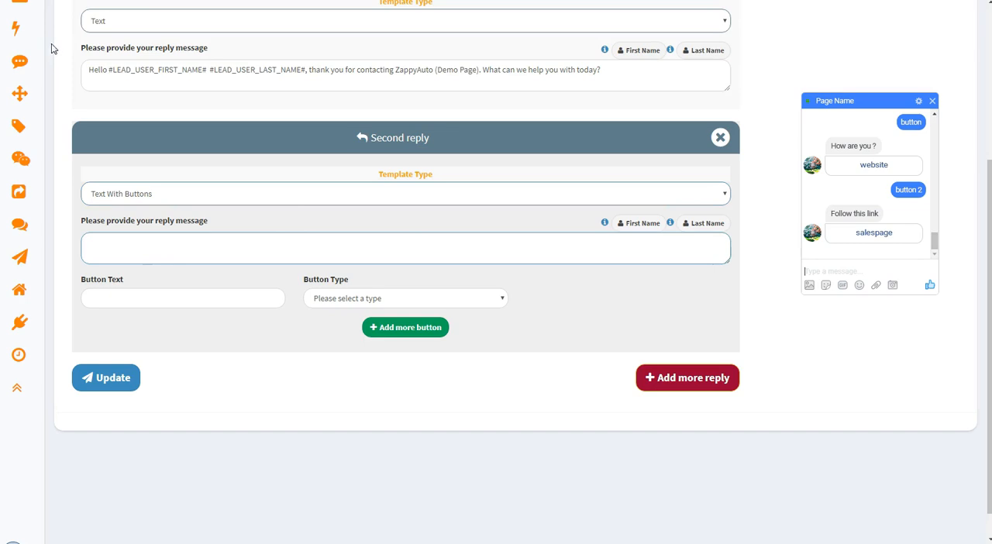
text(Please choose an option:)
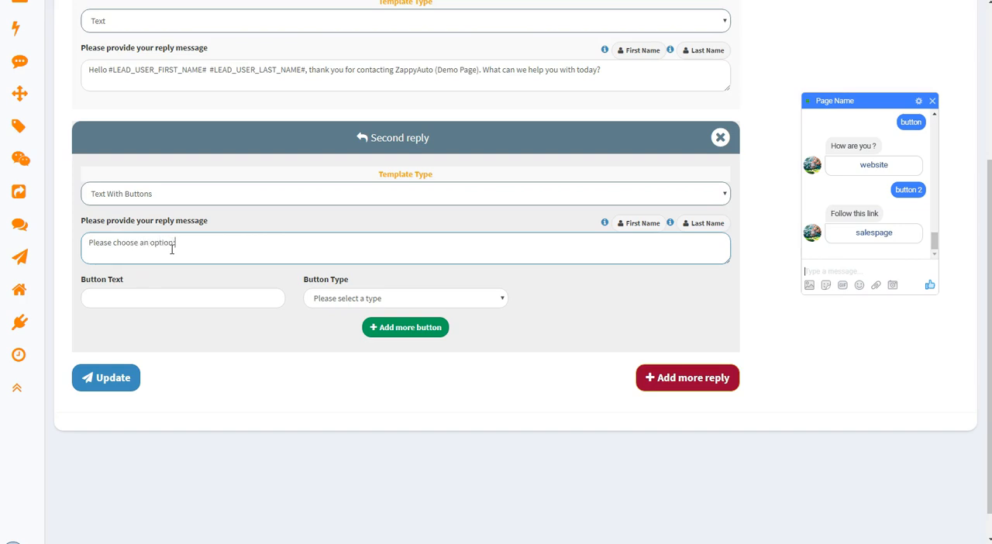
click(256, 413)
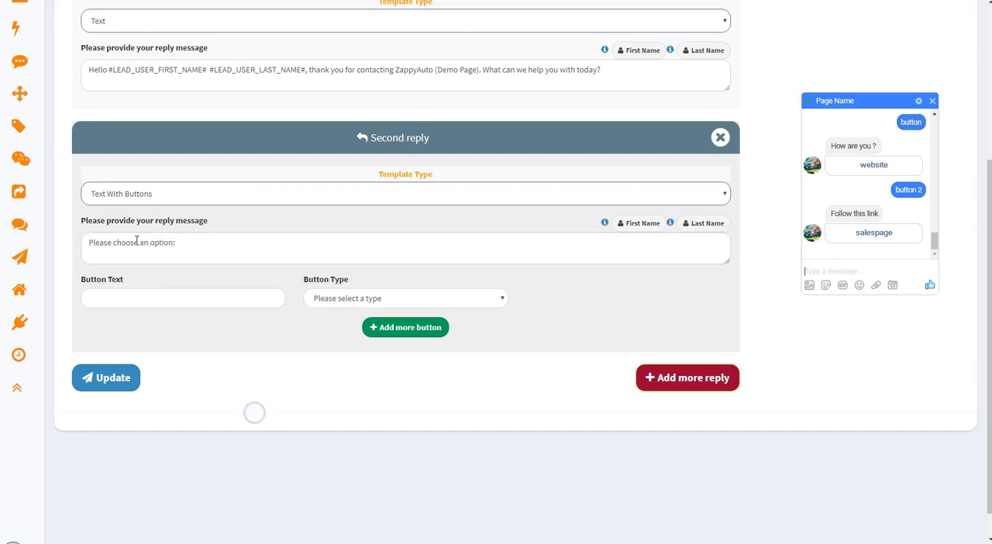
Label the second reply's button "I am looking for a vehicle" and set its type to Post-back
click(108, 298)
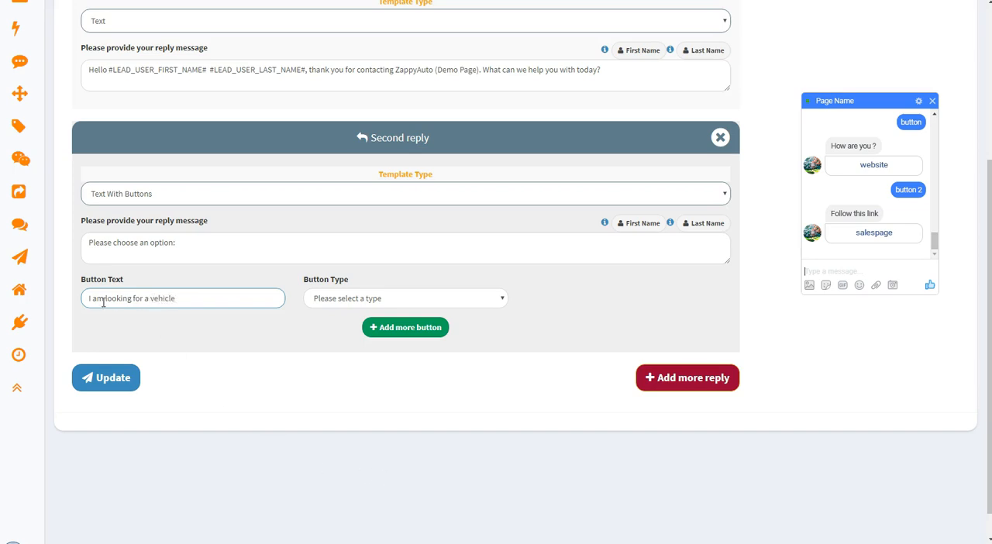
drag(203, 303, 75, 303)
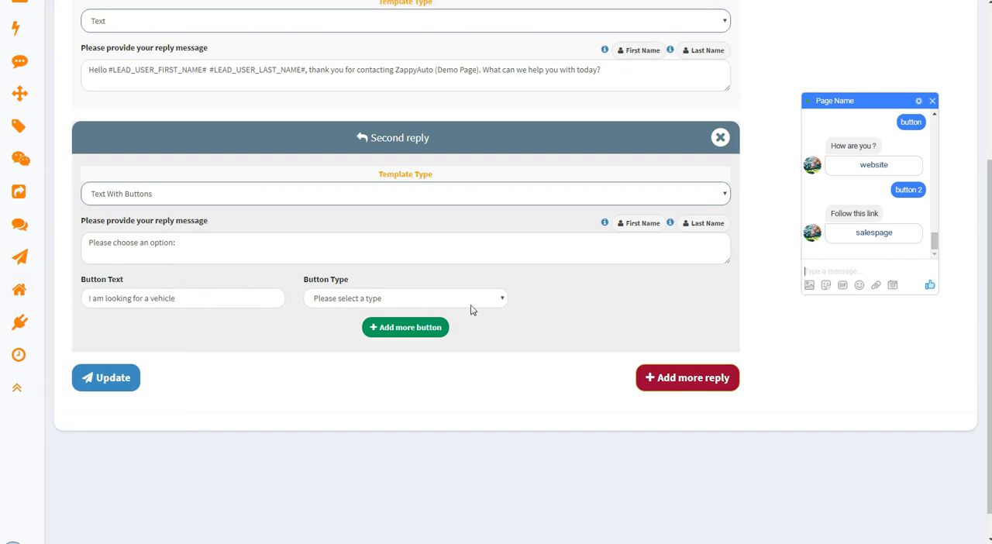
click(339, 301)
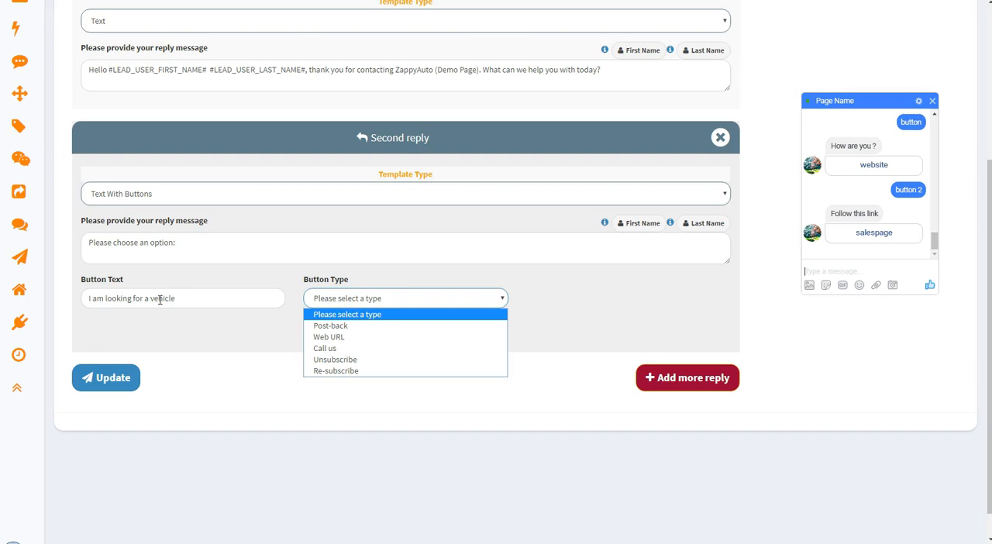
click(321, 335)
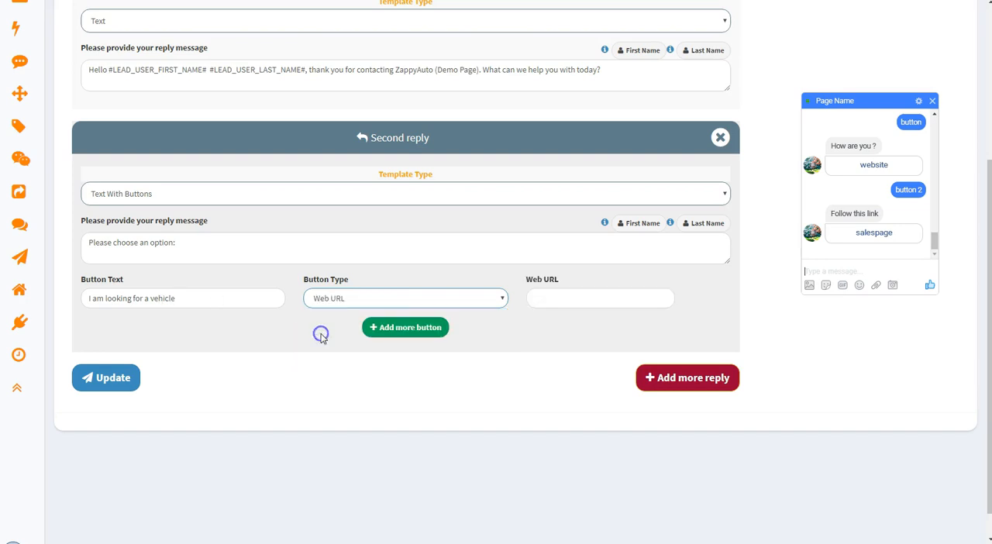
click(557, 299)
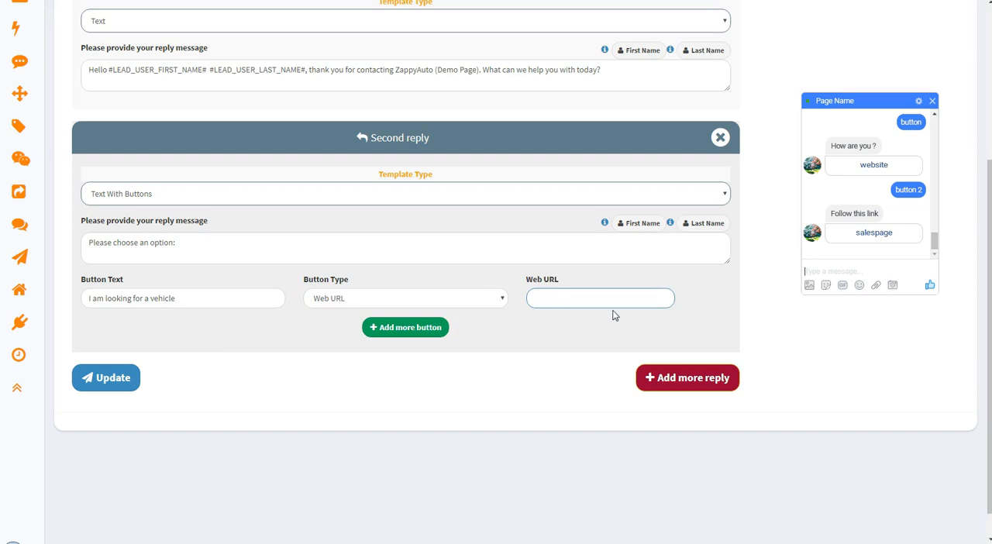
click(331, 305)
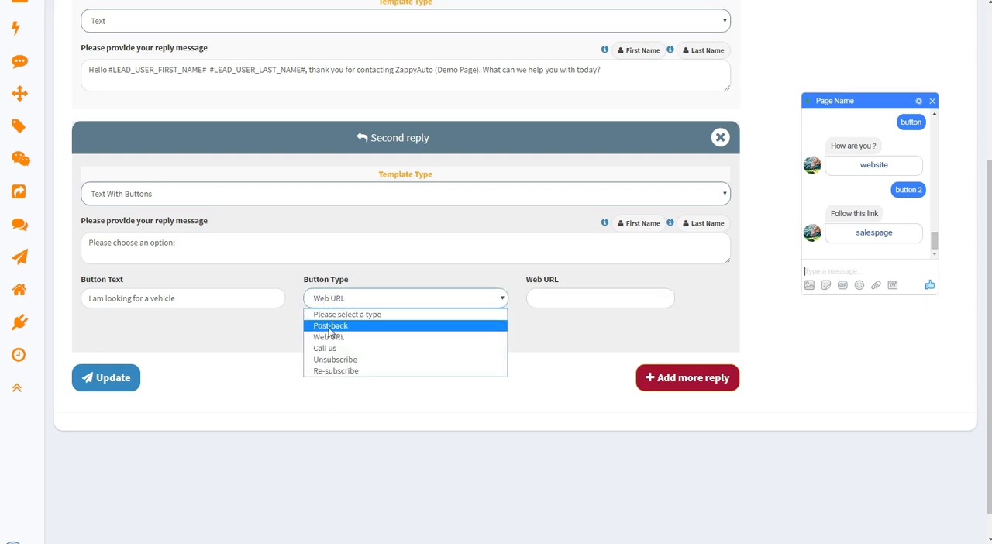
click(313, 326)
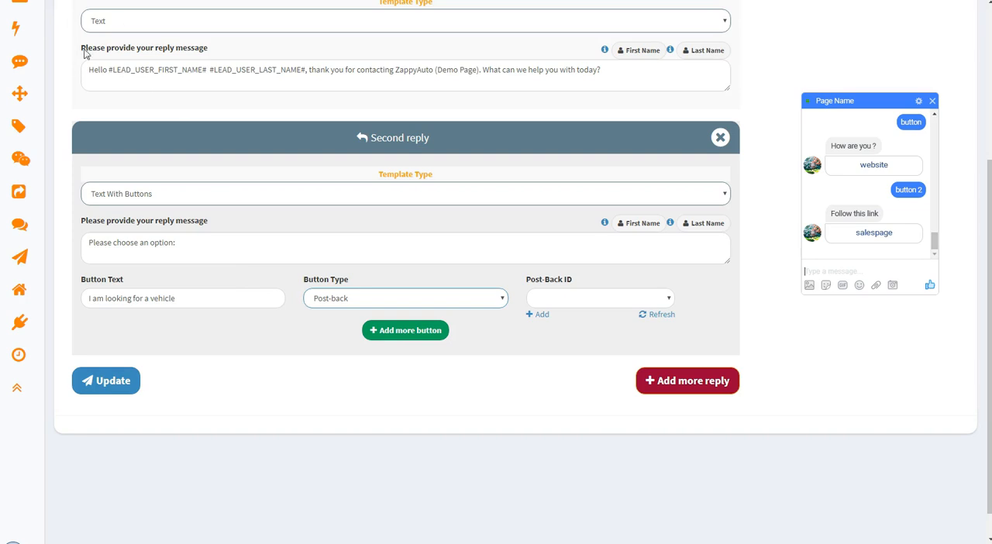
Expand the site navigation and look up Template Manager among the Messenger Bot entries
mouse_move(20, 6)
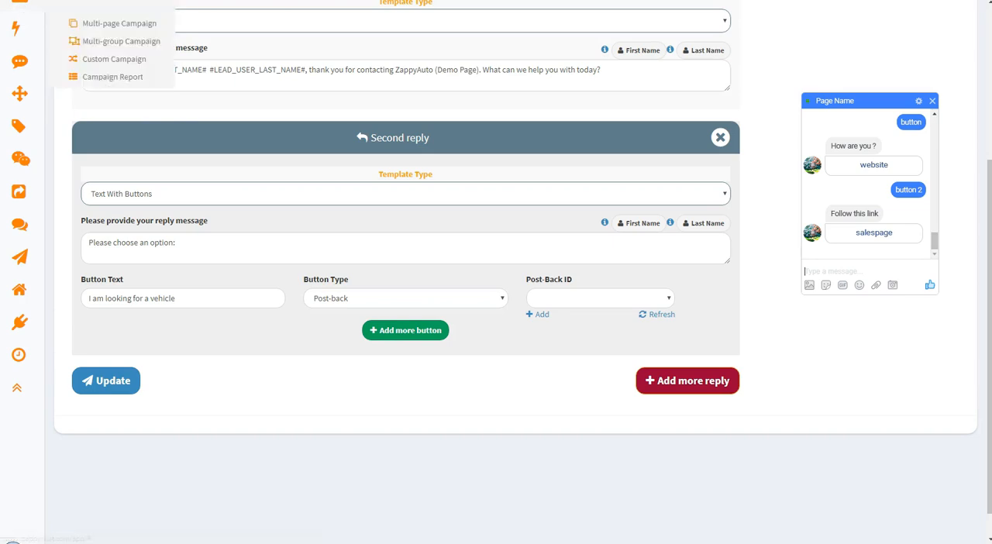
scroll(74, 217, up, 3)
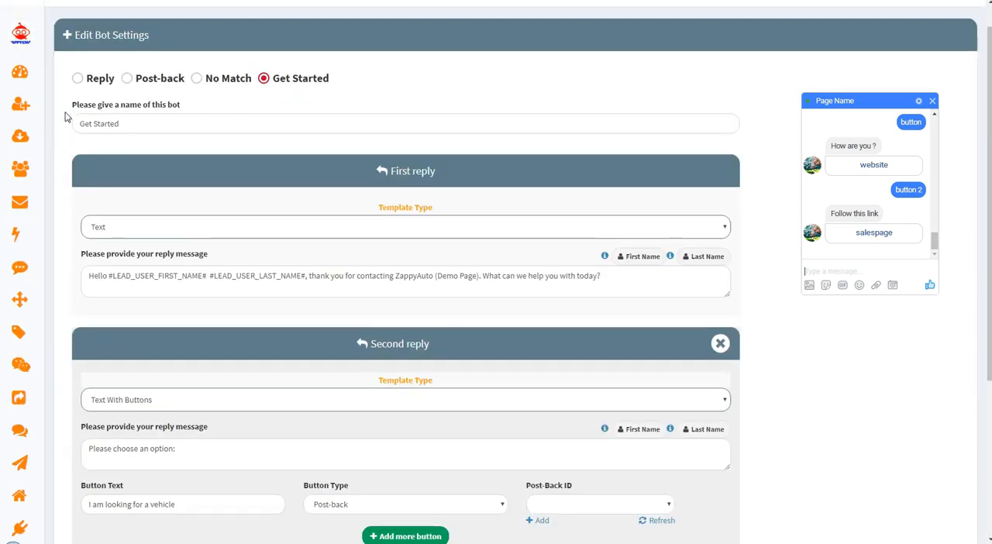
scroll(66, 31, up, 1)
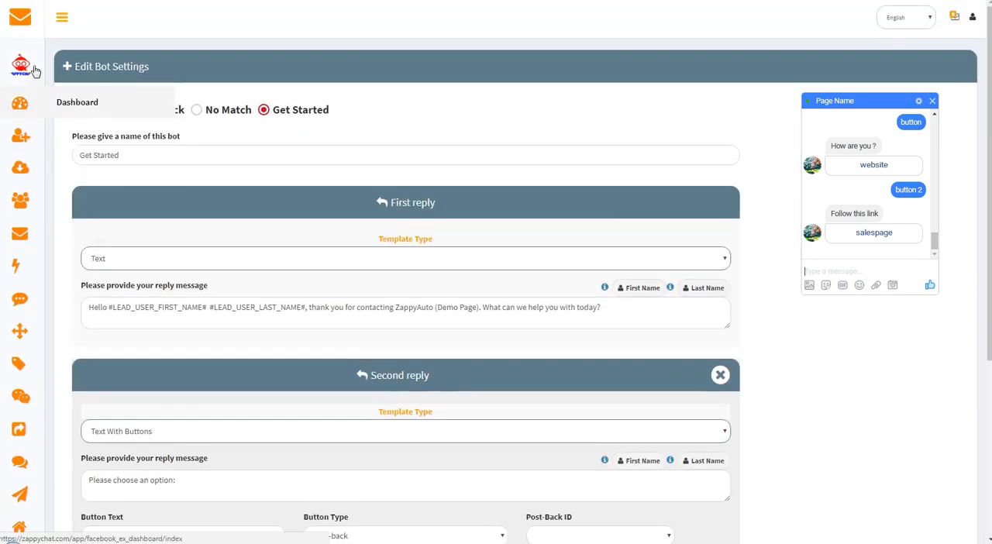
click(65, 20)
scroll(7, 225, down, 3)
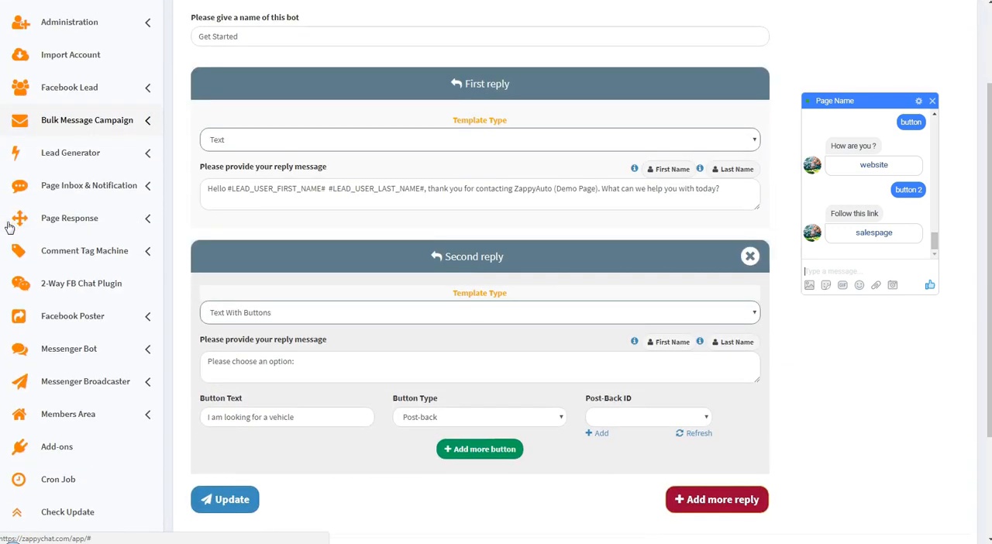
click(68, 349)
scroll(69, 352, down, 1)
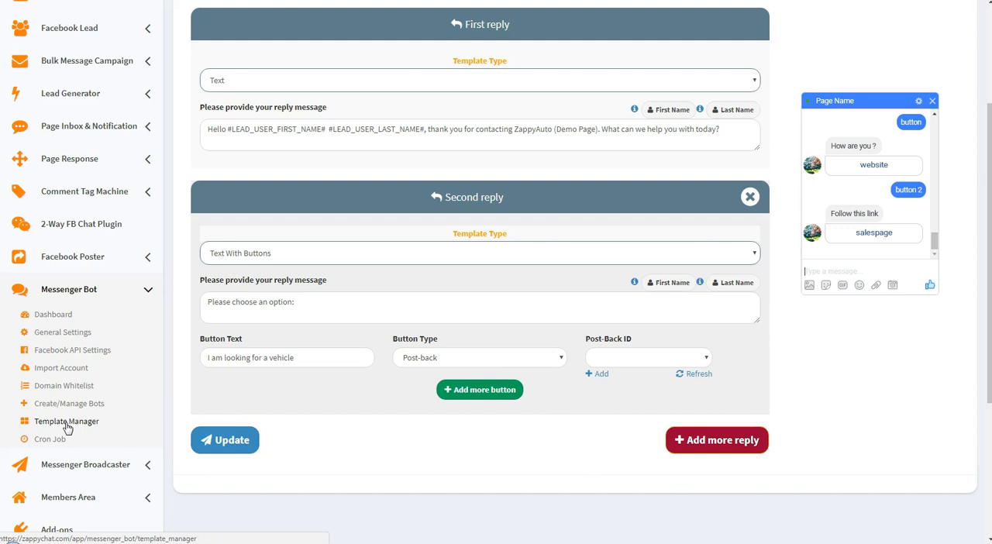
Start a new post-back template named "Get Started Menu" for ZappyAuto - Demo Page with the postback ID Get_Started_Menu
click(603, 375)
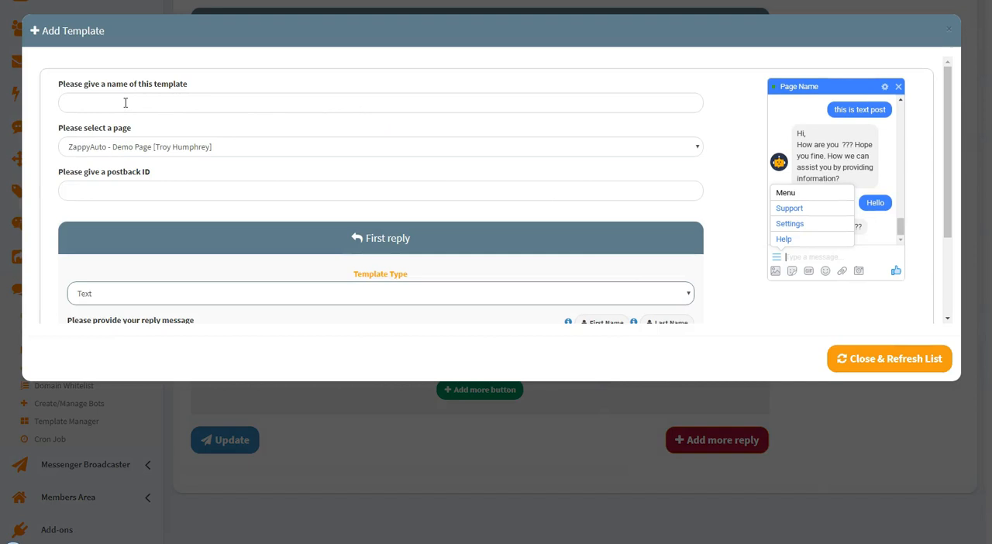
click(106, 103)
text(Get Started Menu)
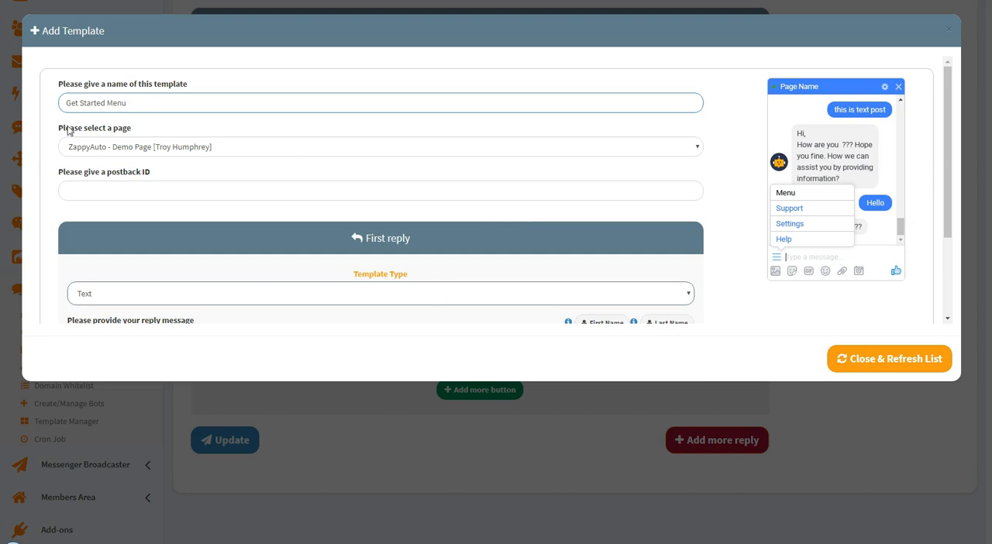
click(94, 152)
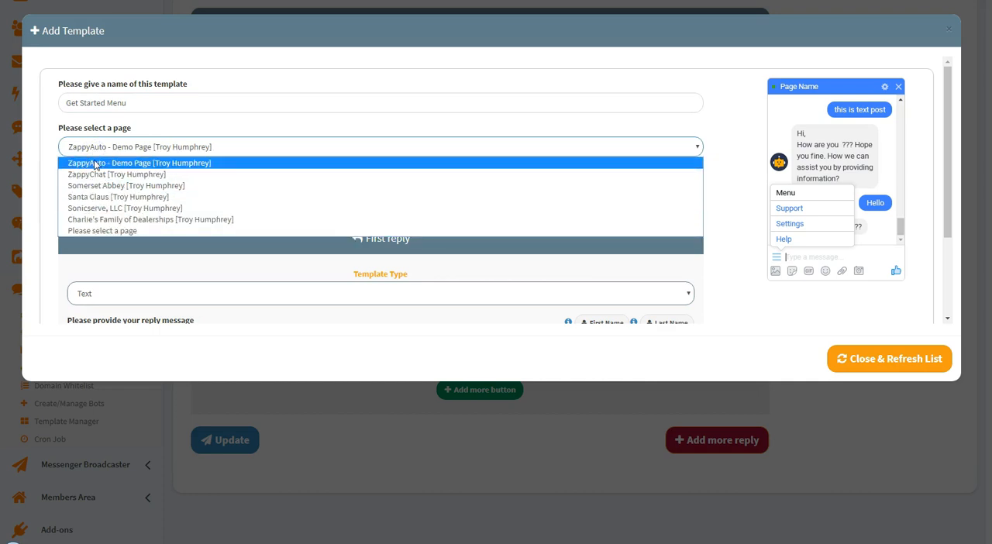
click(149, 162)
click(124, 194)
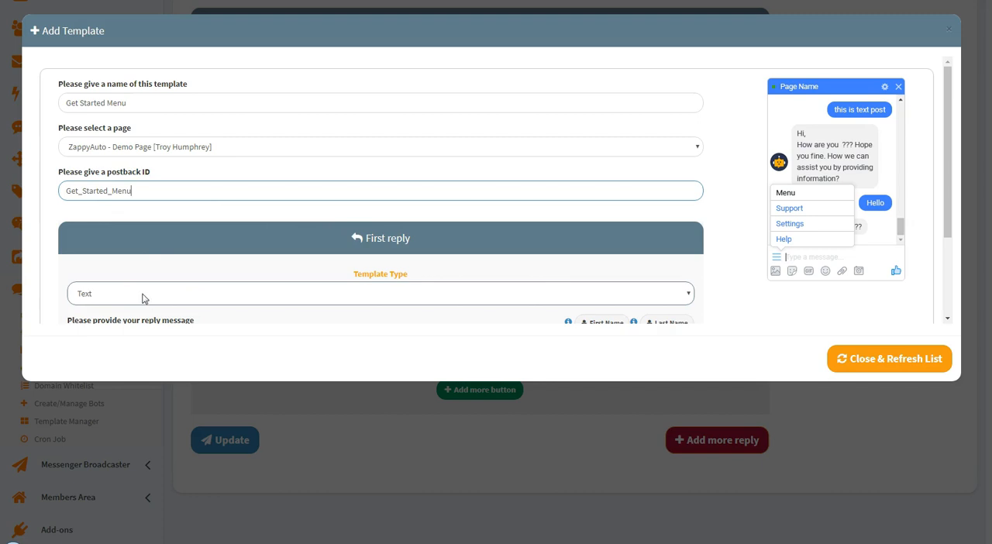
click(265, 240)
Make the template's first reply Text With Buttons with the message "Which type of vehicle are you looking for?"
scroll(268, 240, down, 3)
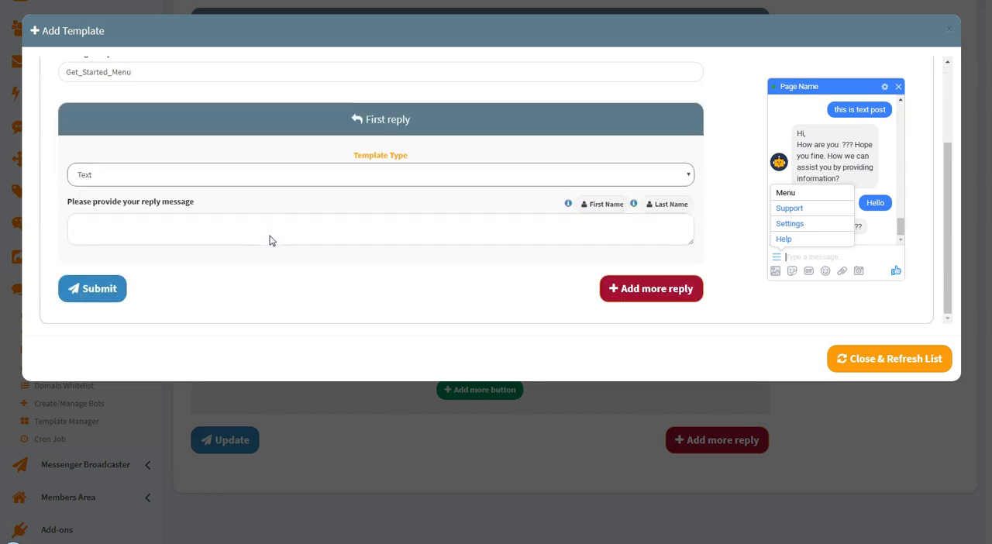
click(122, 177)
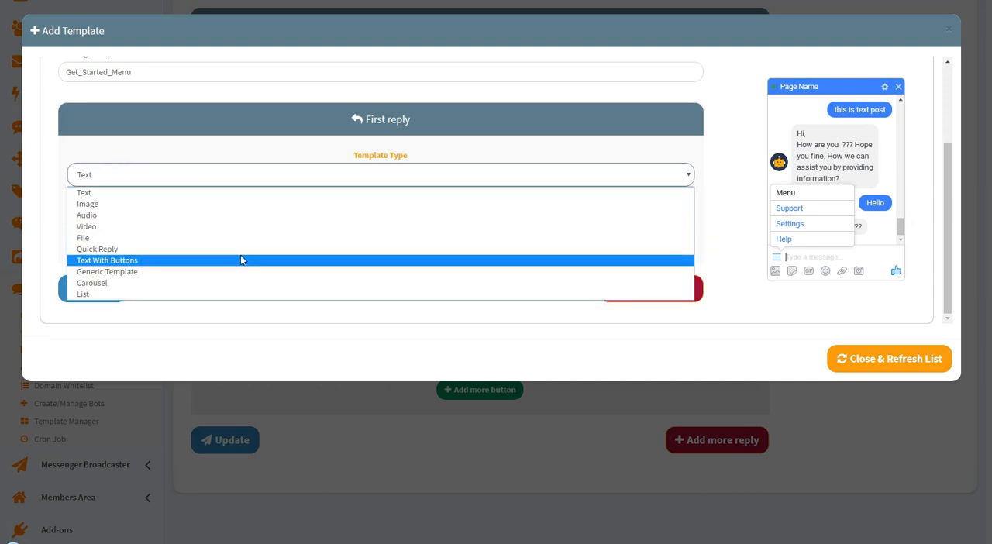
click(103, 262)
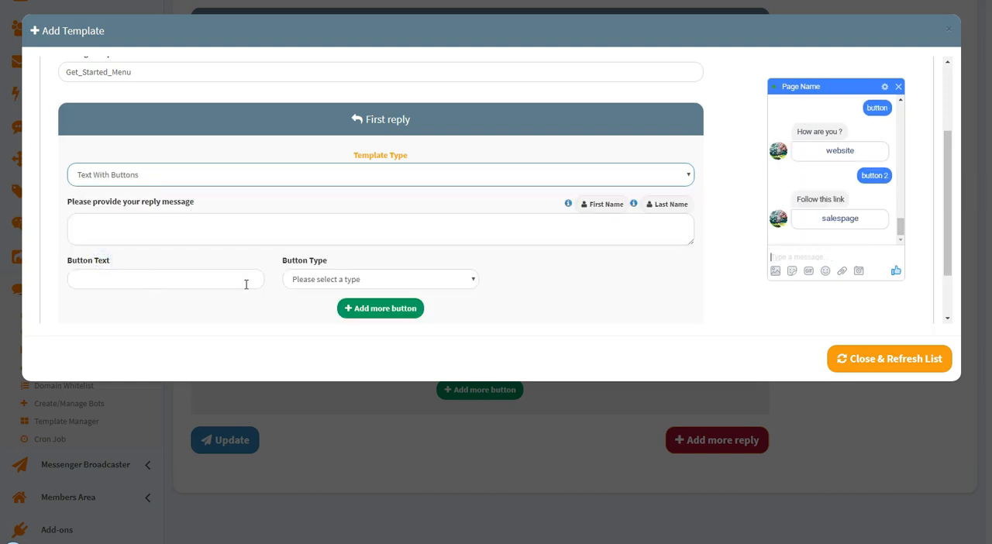
click(184, 229)
text(Whi)
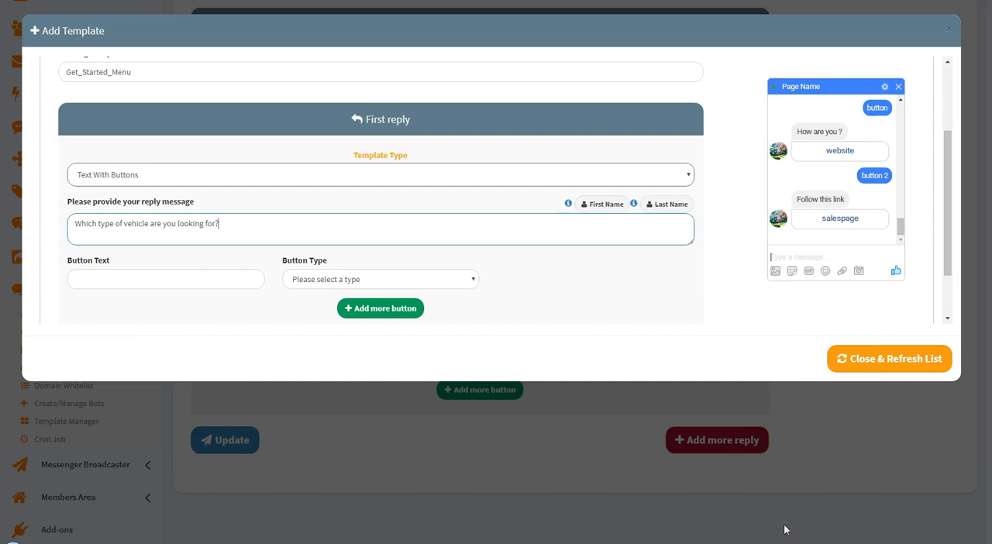
Set up the template's first button as "New Vehicle" with type Post-back and Post-Back ID New_Vehicle
click(173, 278)
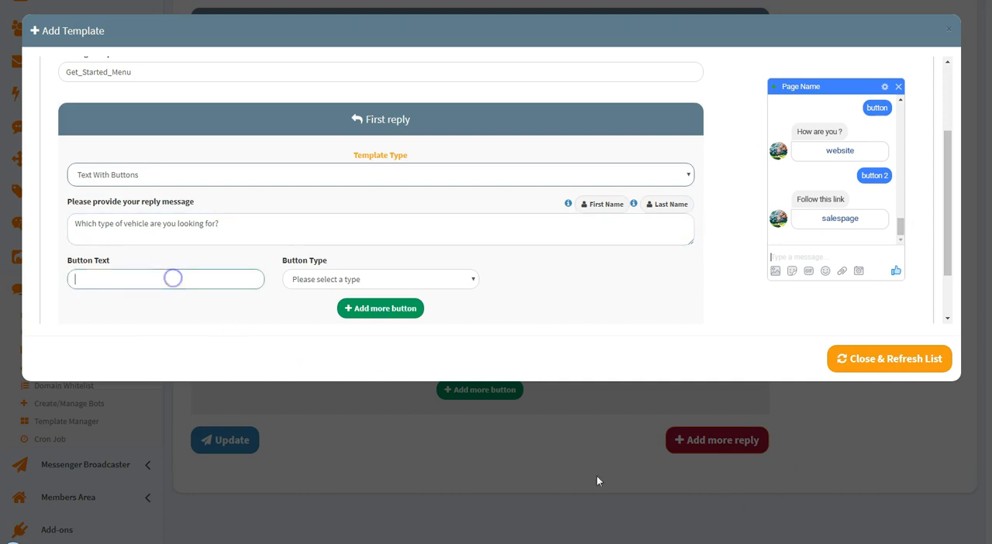
text(New Vehicle)
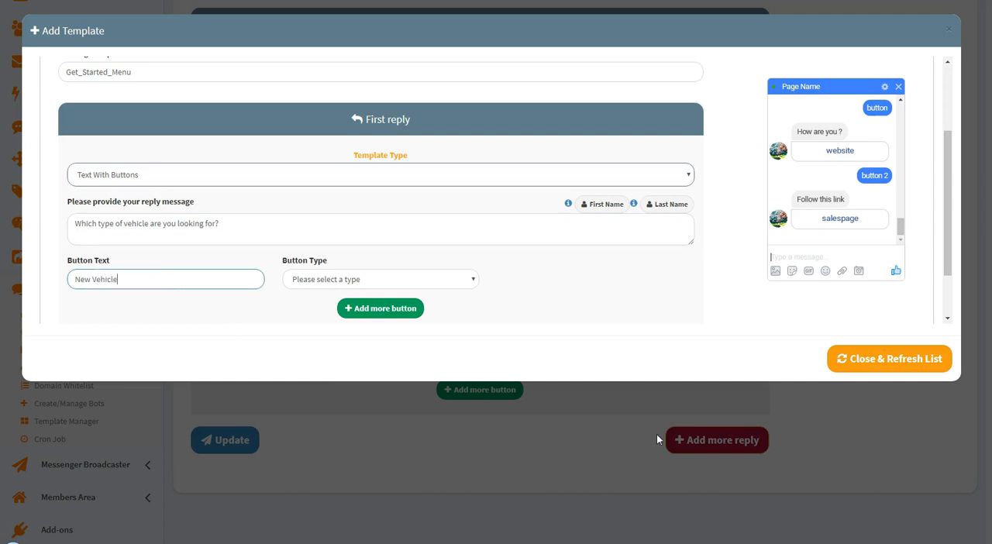
click(212, 350)
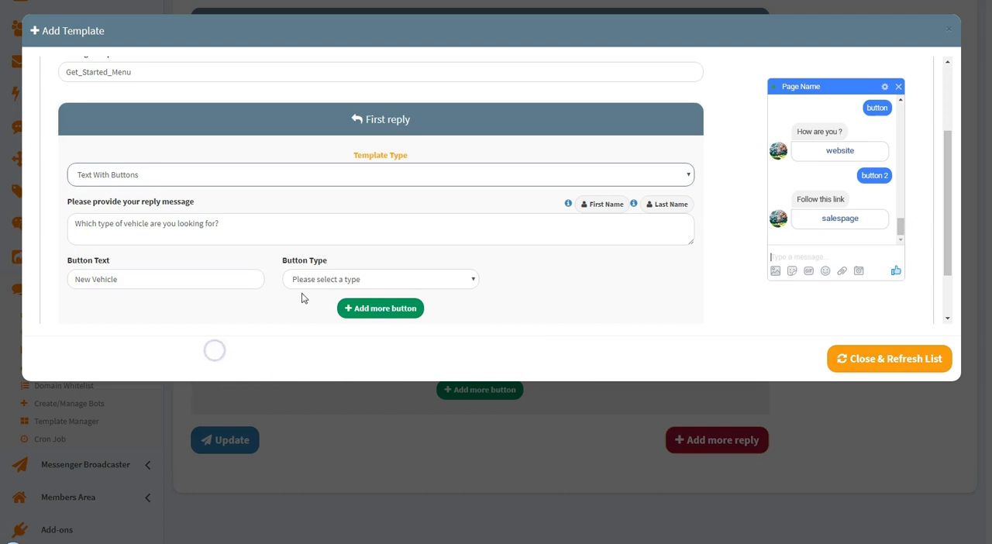
click(326, 281)
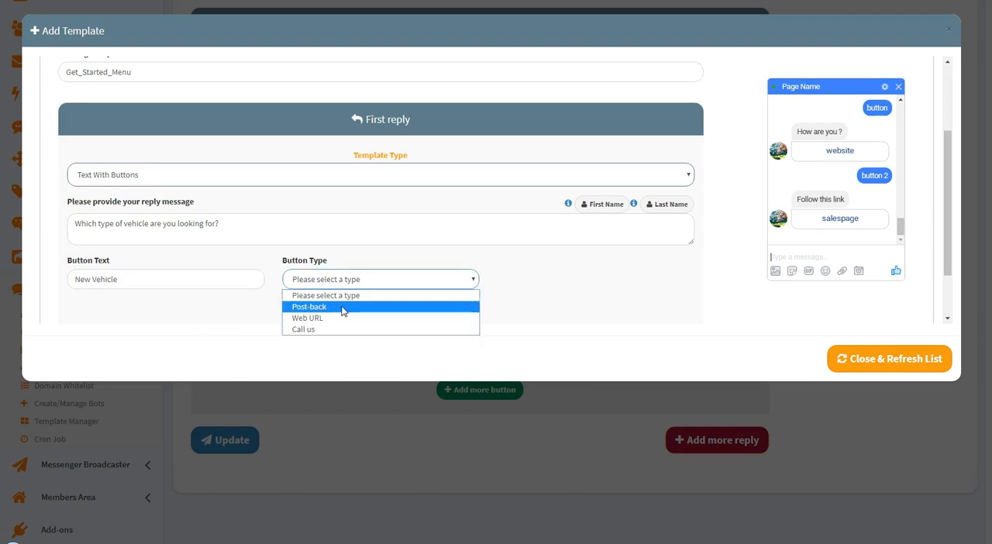
click(346, 306)
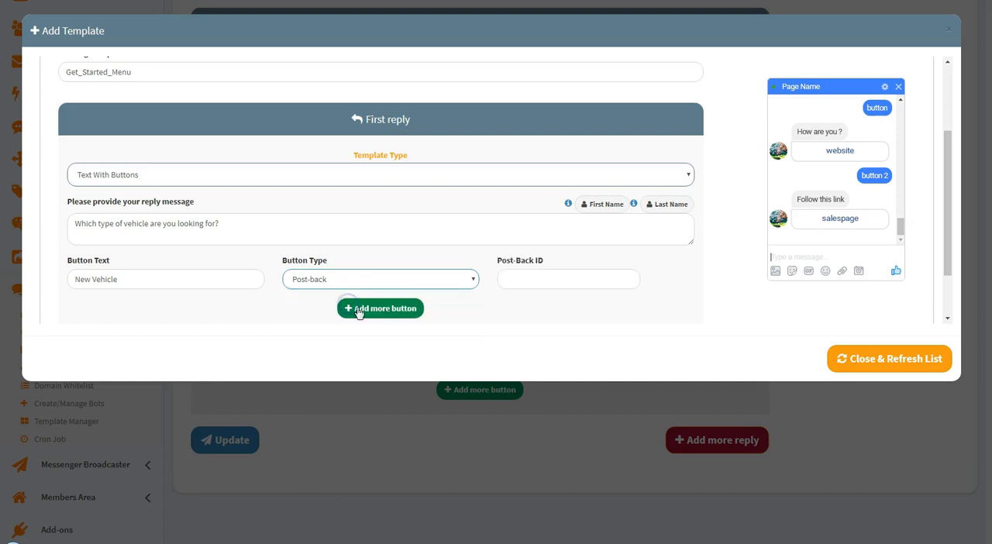
click(542, 277)
click(531, 280)
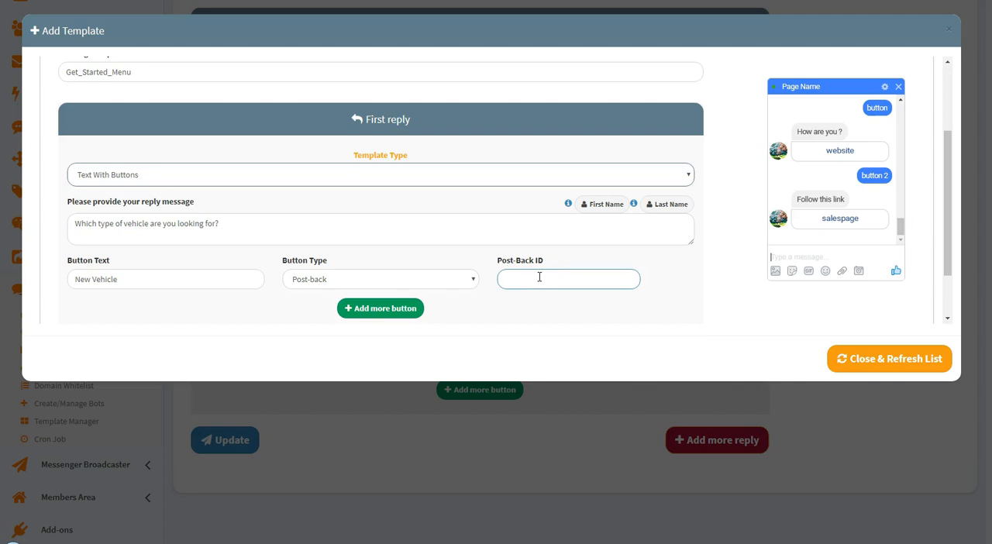
text(New_Vehicle)
drag(551, 282, 502, 279)
click(247, 313)
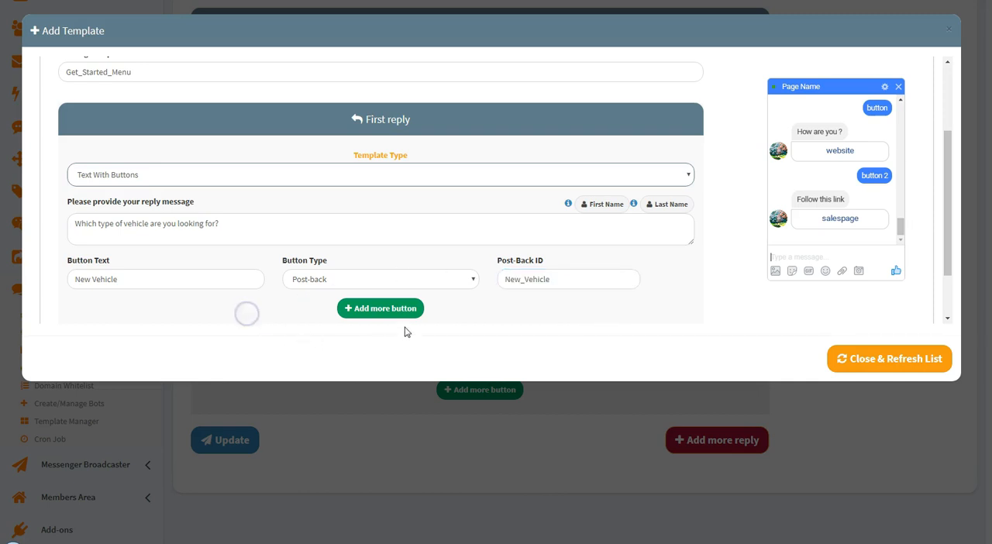
Add a second button to the template's first reply with the text "Used vehicle" and type Post-back
click(376, 308)
click(134, 321)
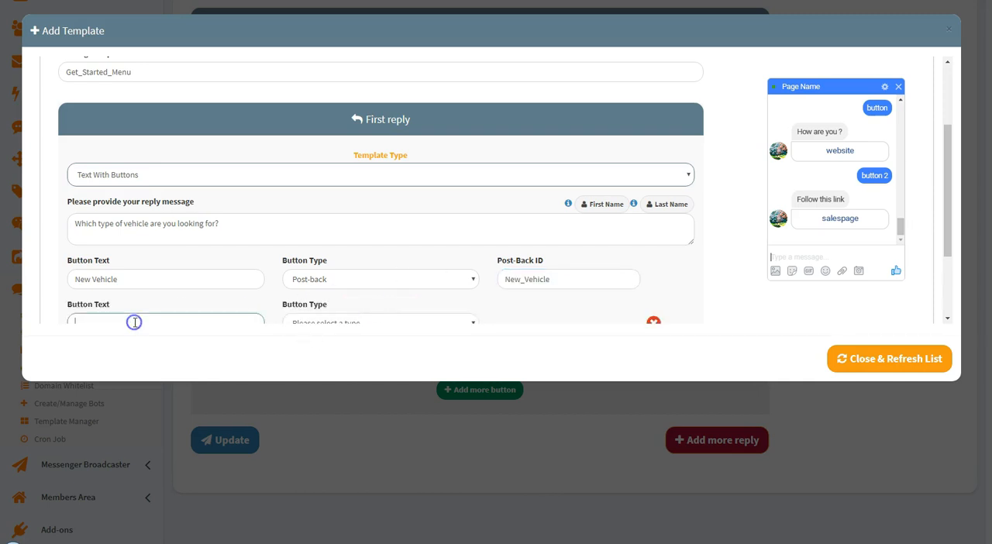
text(Used)
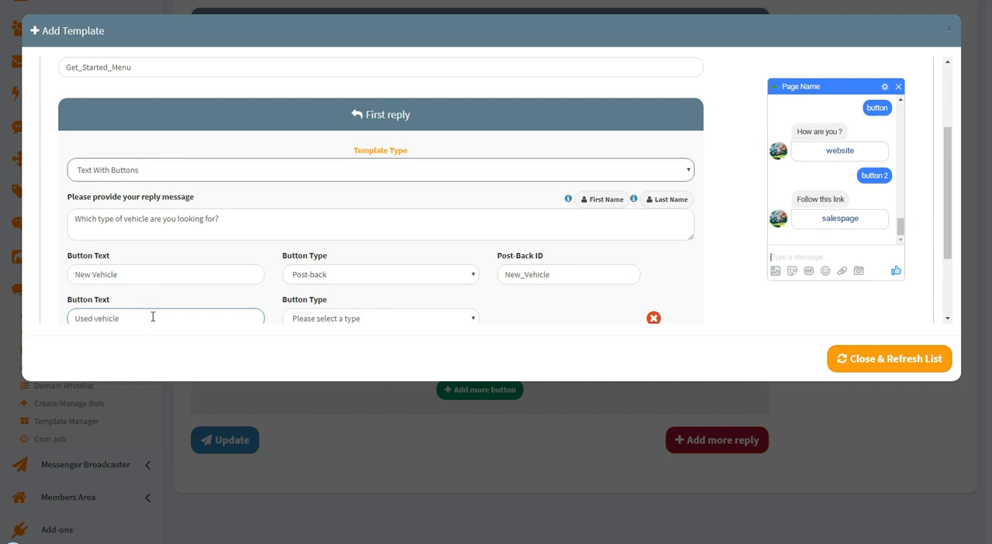
text( vehicle)
scroll(155, 316, down, 1)
click(308, 261)
click(310, 287)
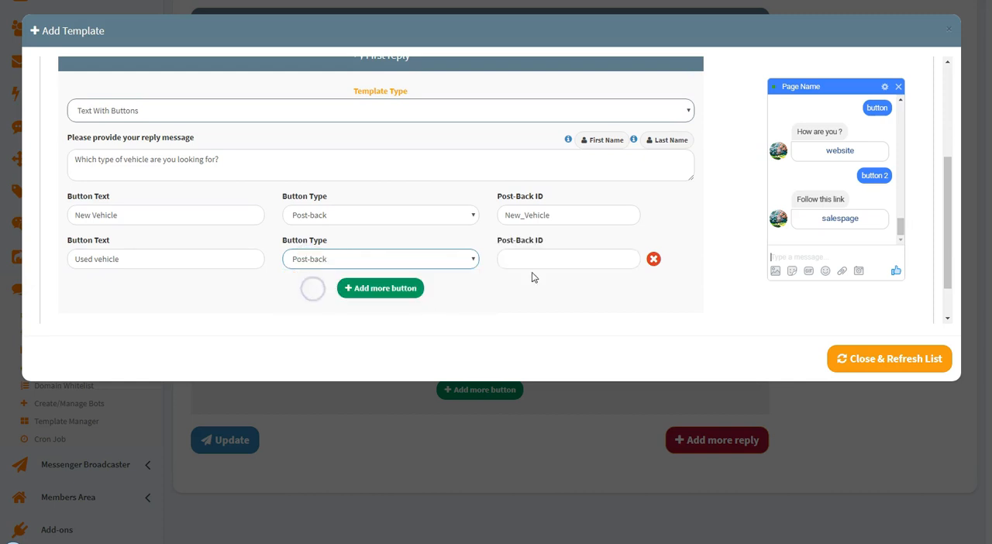
Set the New Vehicle button's Post-Back ID to Vehicle_New and the Used vehicle button's to Vehicle_used
drag(556, 215, 490, 214)
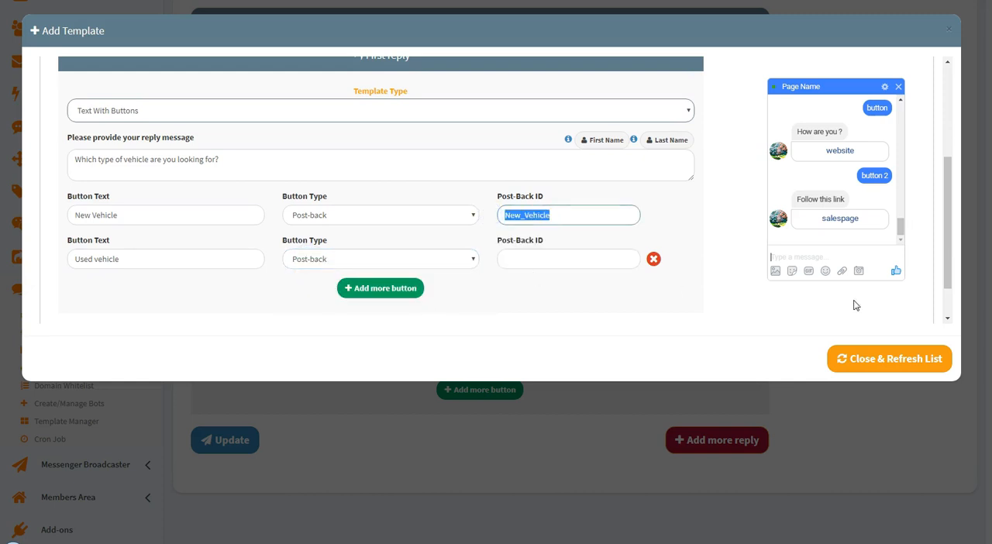
text(Vehicle)
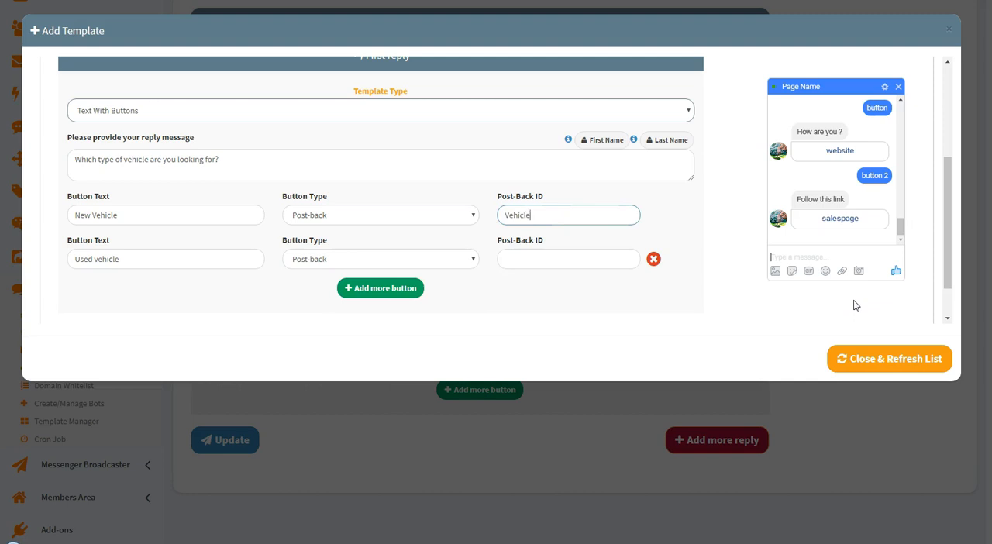
text(_New)
click(523, 261)
text(Vehicle_used)
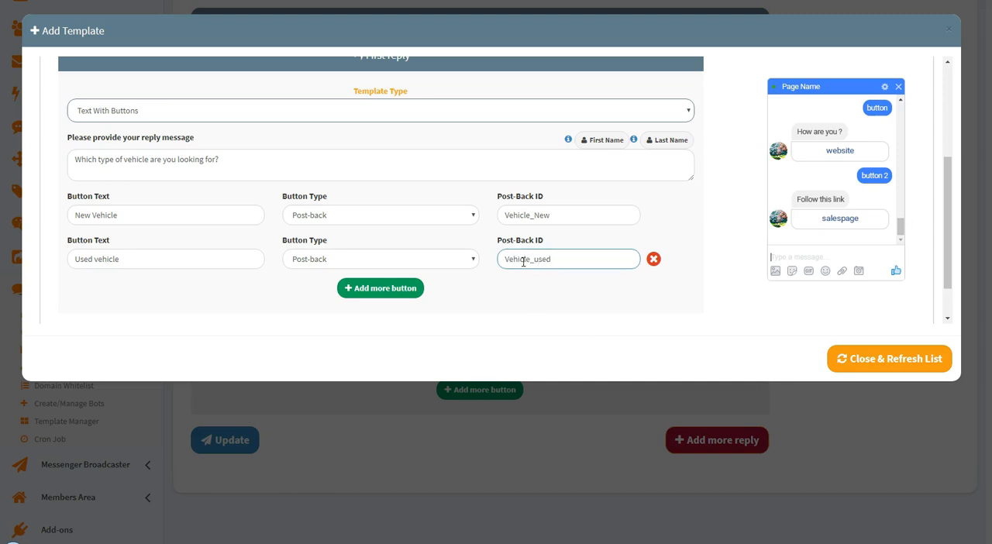
Add a third button with the text "Lease option", type Post-back and Post-Back ID vehicle_lease
click(387, 297)
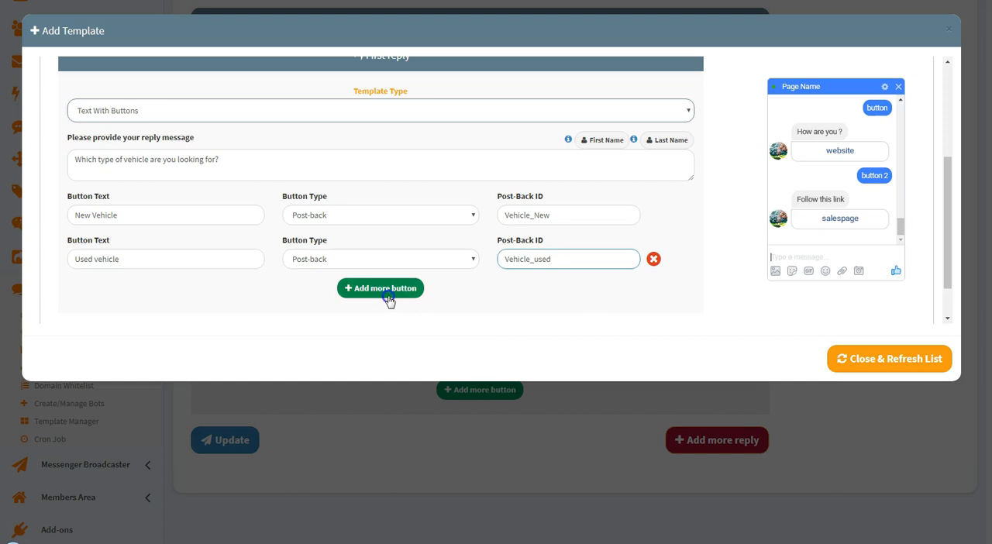
click(128, 302)
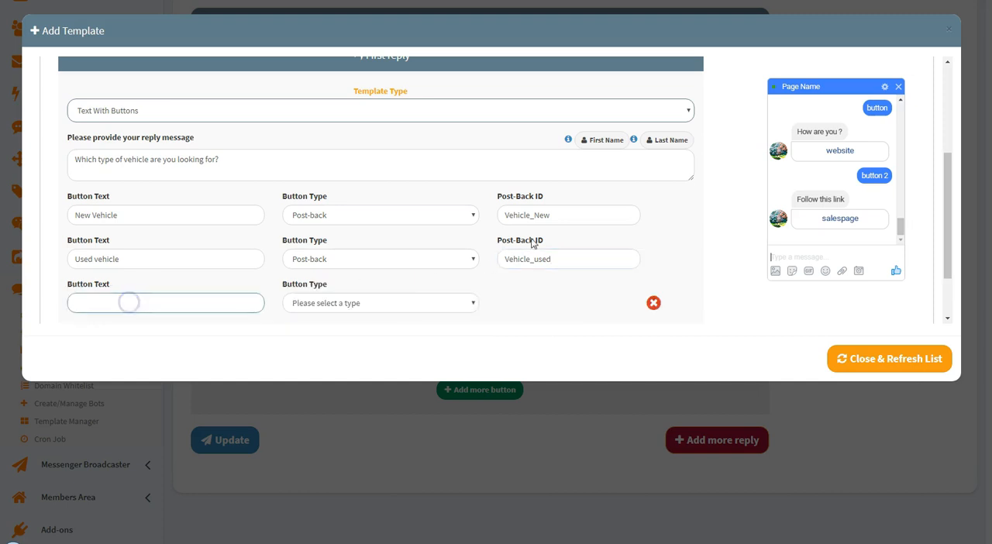
text(Lease options)
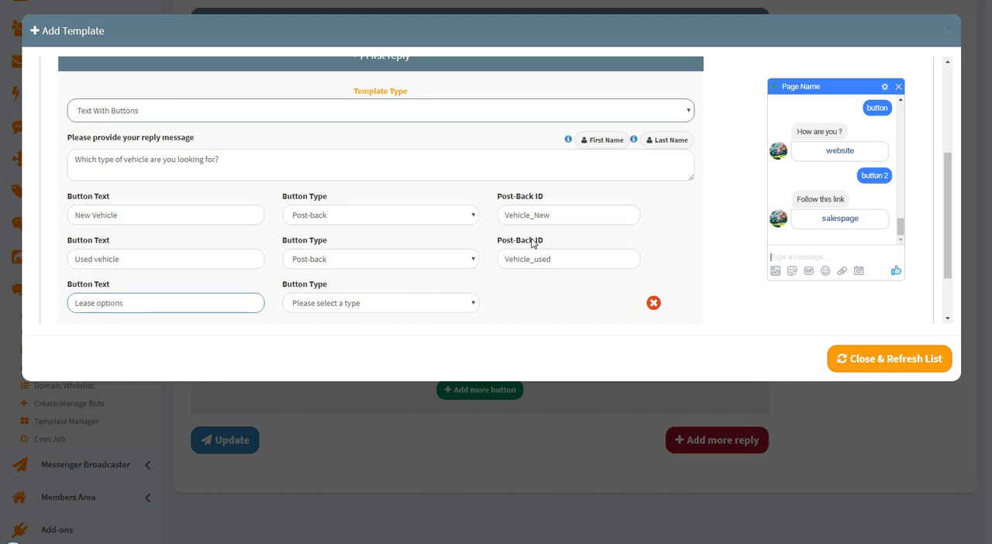
click(346, 305)
click(312, 332)
click(512, 303)
text(Vehicle)
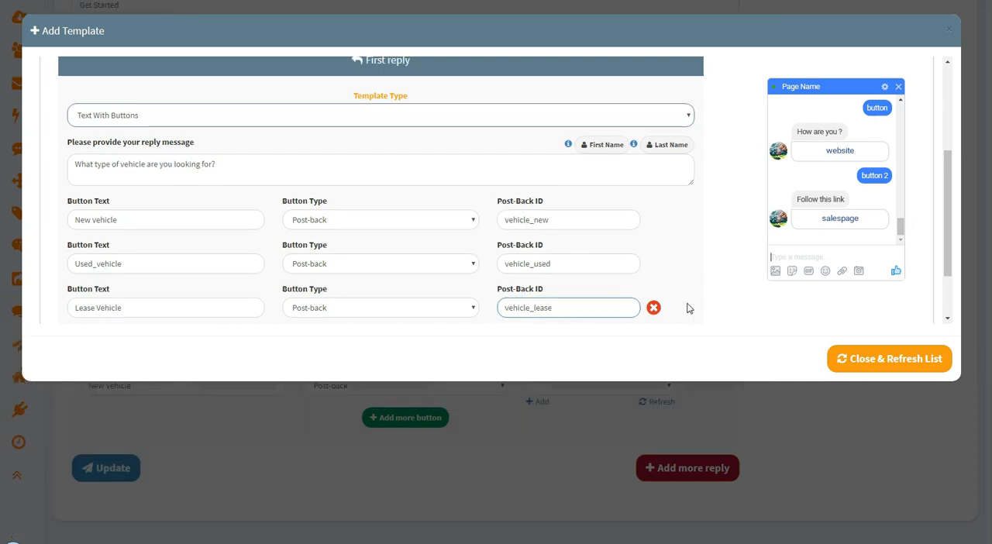
Submit the new template, then close its form and refresh the post-back list
click(701, 286)
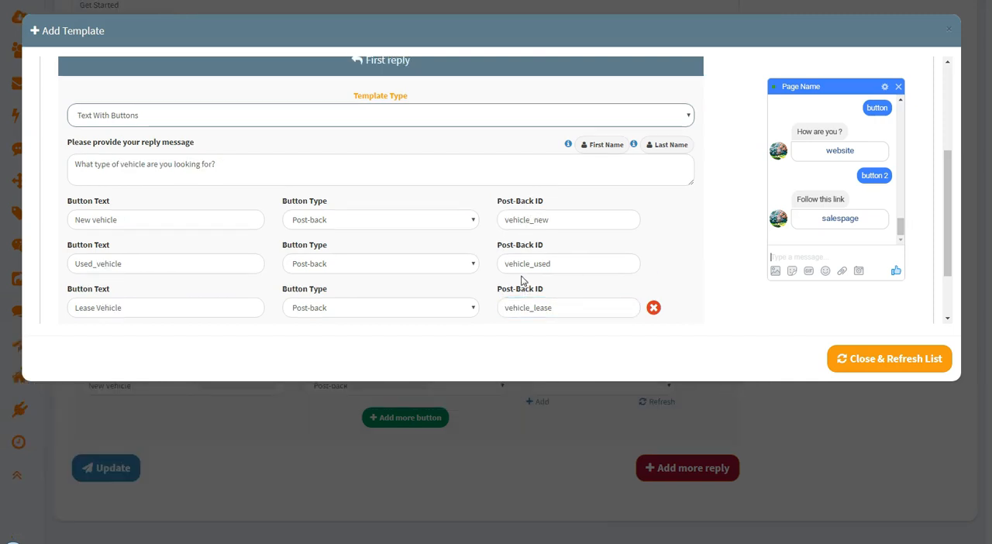
scroll(523, 281, down, 1)
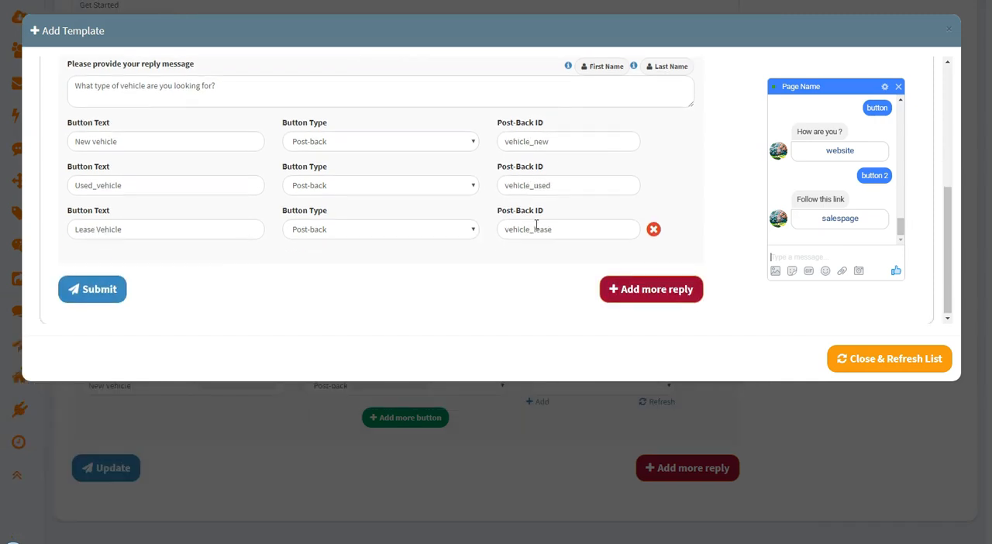
click(88, 293)
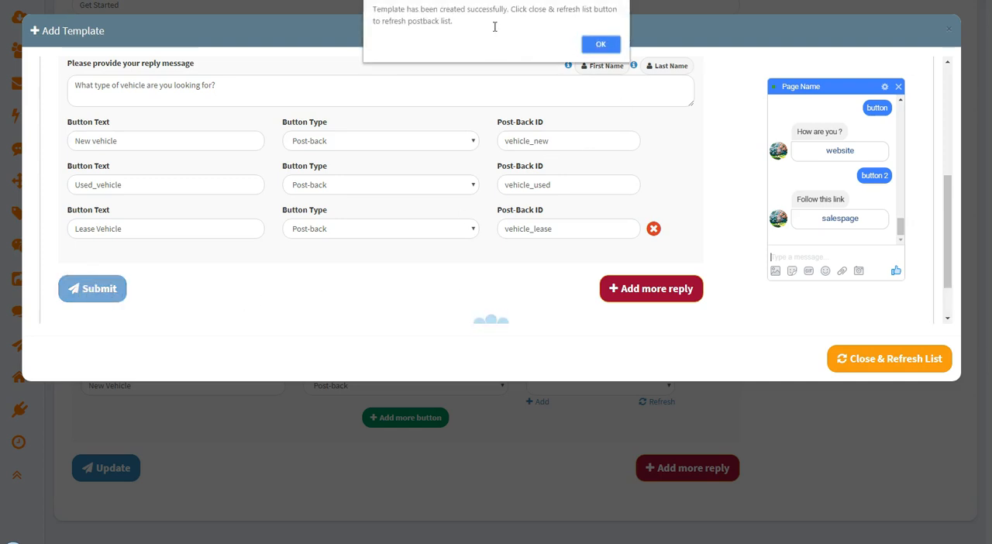
click(597, 43)
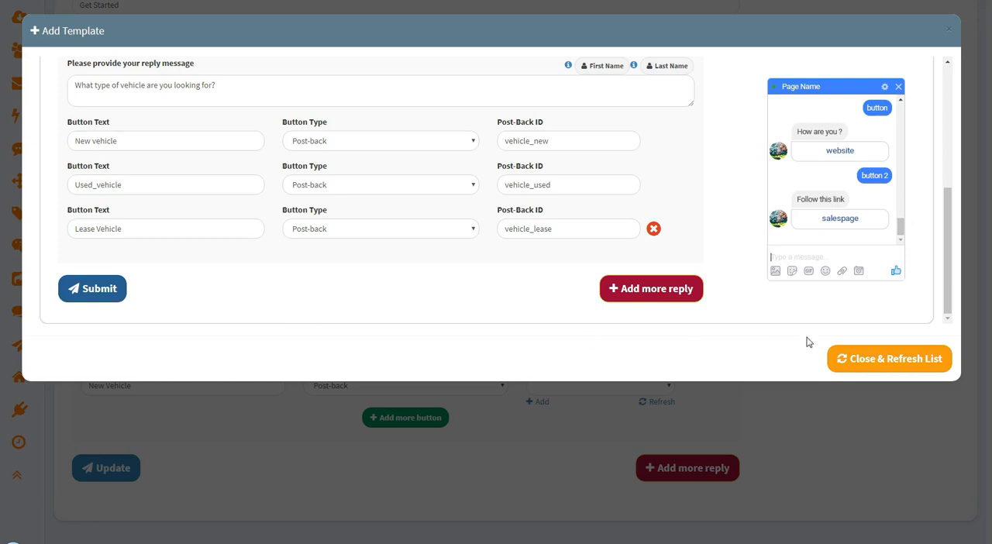
click(899, 360)
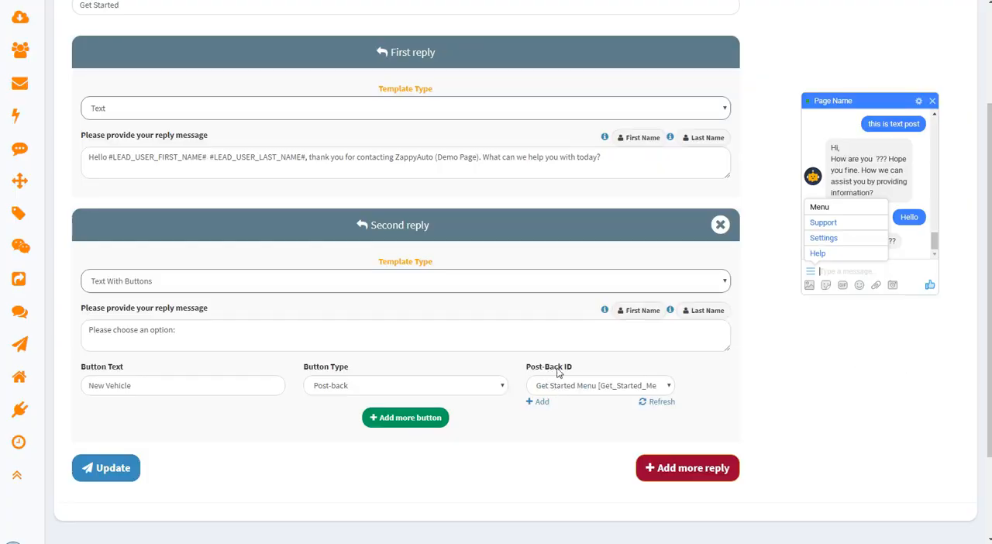
Assign Get Started Menu [Get_Started_Menu] as the New Vehicle button's Post-Back ID in the second reply and update the bot
click(661, 388)
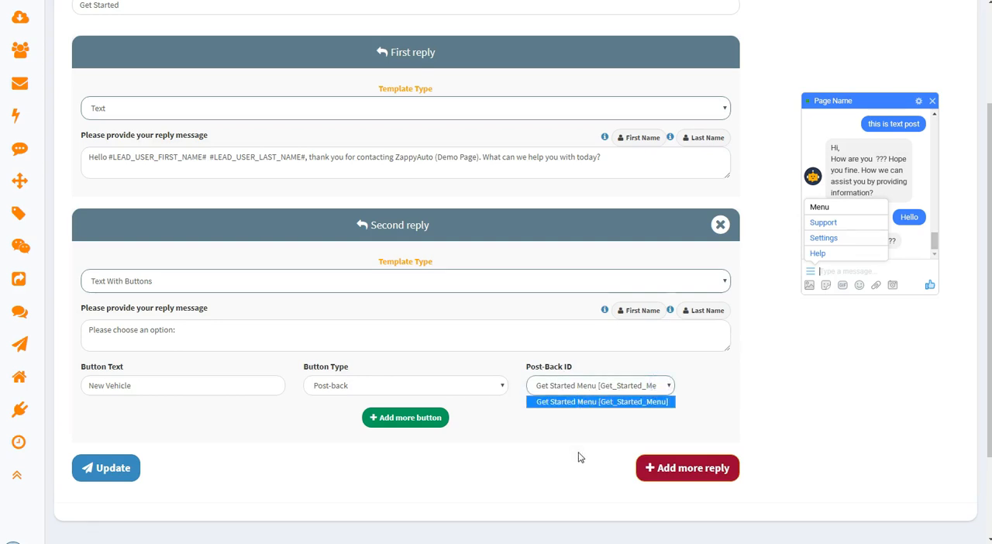
click(578, 401)
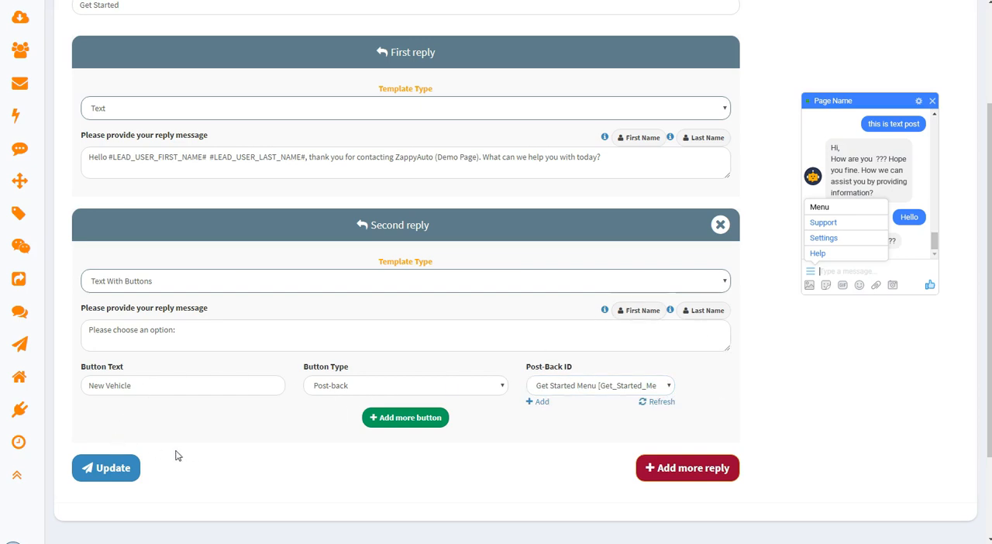
click(101, 468)
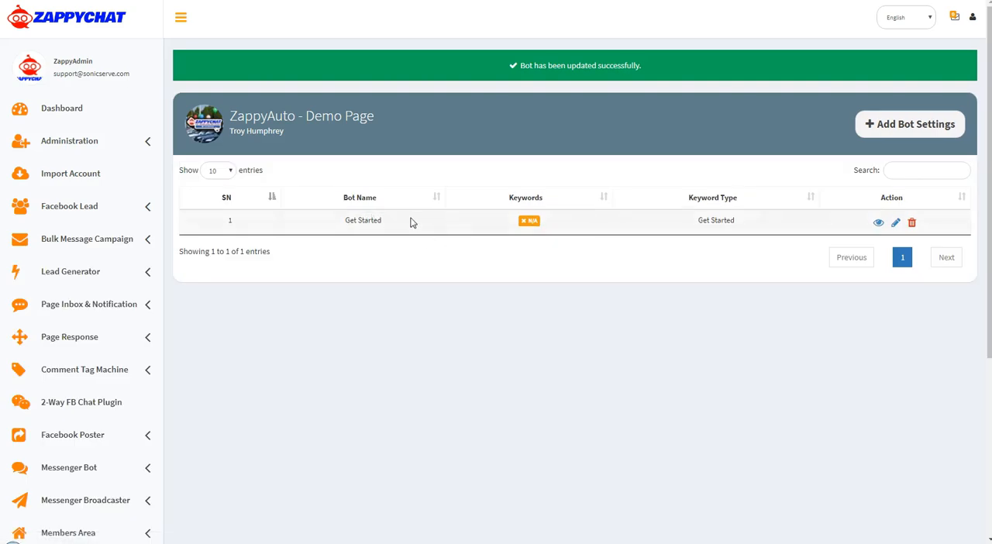
Open the Messenger Bot's Template Manager and check the Get Started Menu entry's postback ID and page
scroll(481, 256, down, 2)
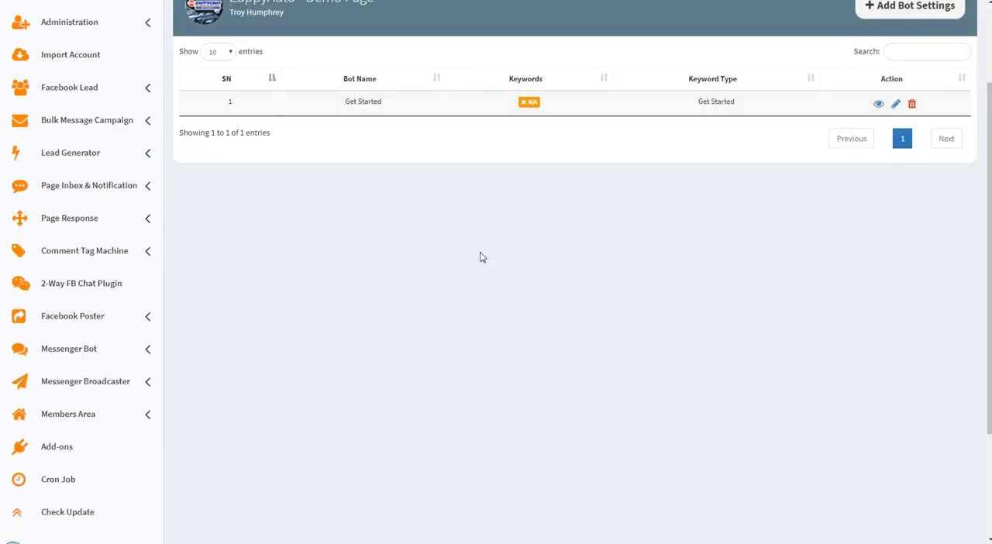
click(69, 353)
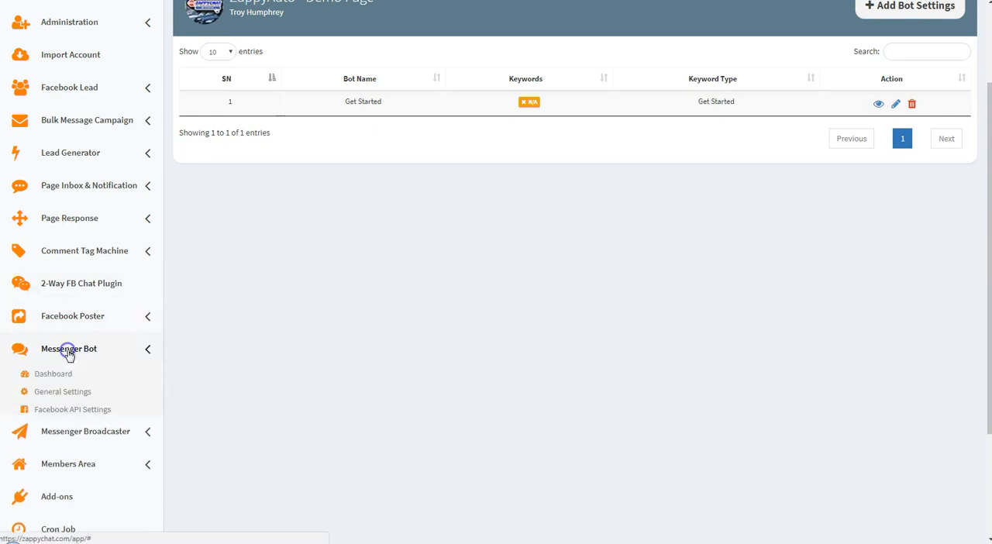
click(41, 480)
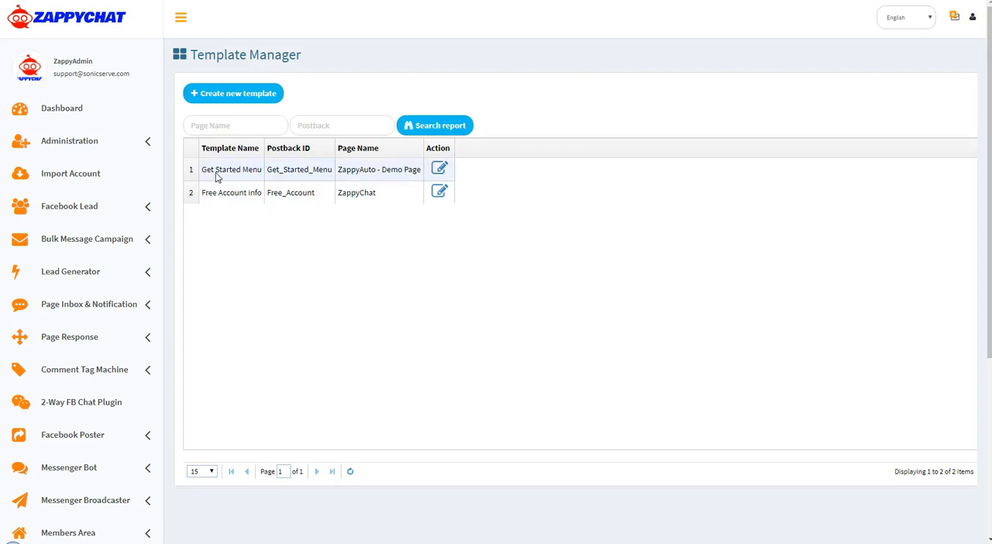
click(300, 175)
click(354, 171)
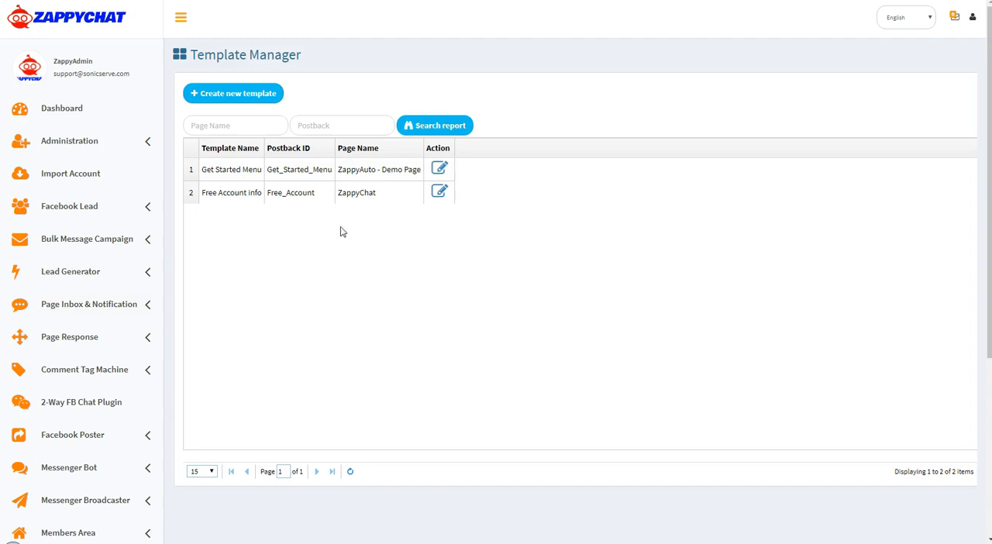
Filter the template list by the page name "zappyauto"
click(219, 128)
text(zappyauto)
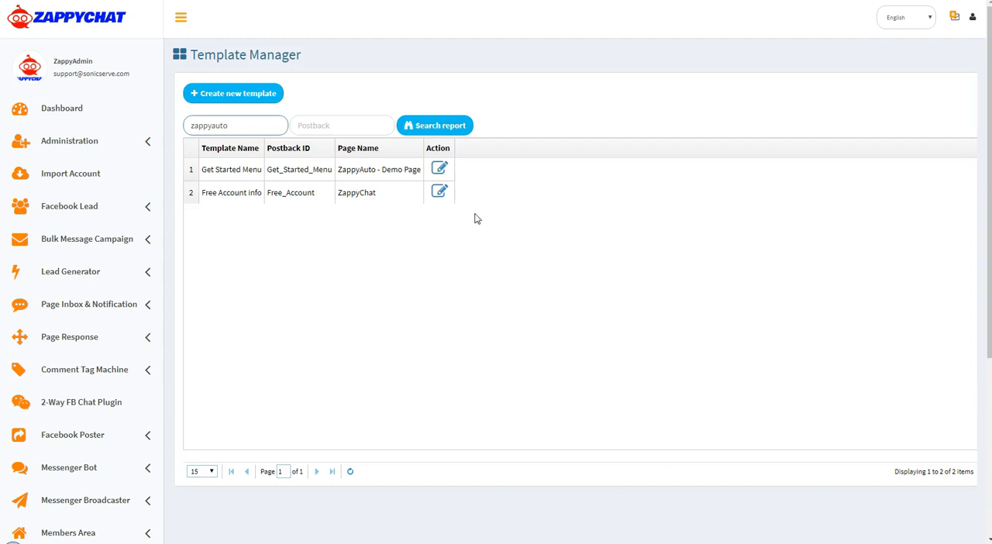
click(438, 128)
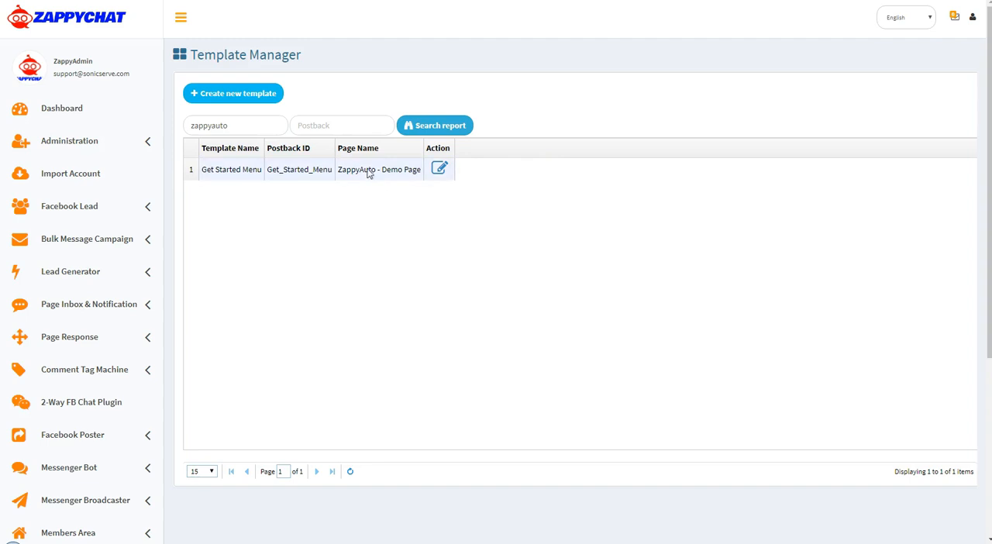
Open the Get Started Menu template for editing, review its reply message and buttons, and expand the site navigation
click(440, 170)
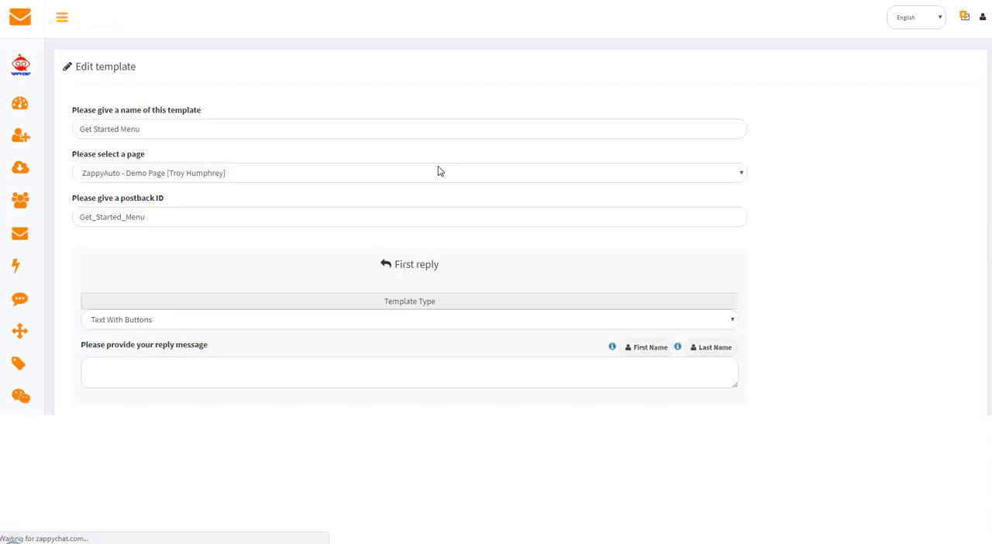
scroll(402, 451, down, 2)
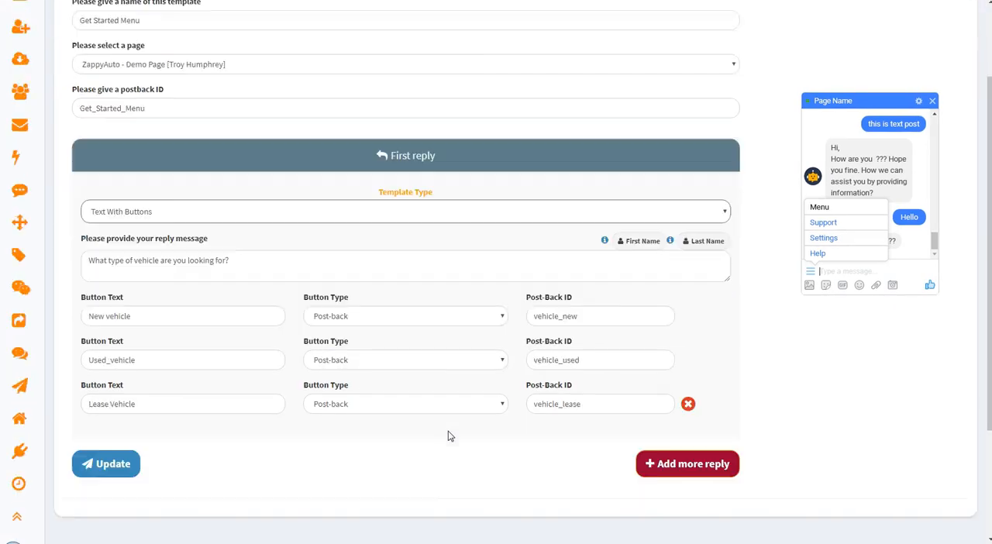
scroll(288, 321, up, 2)
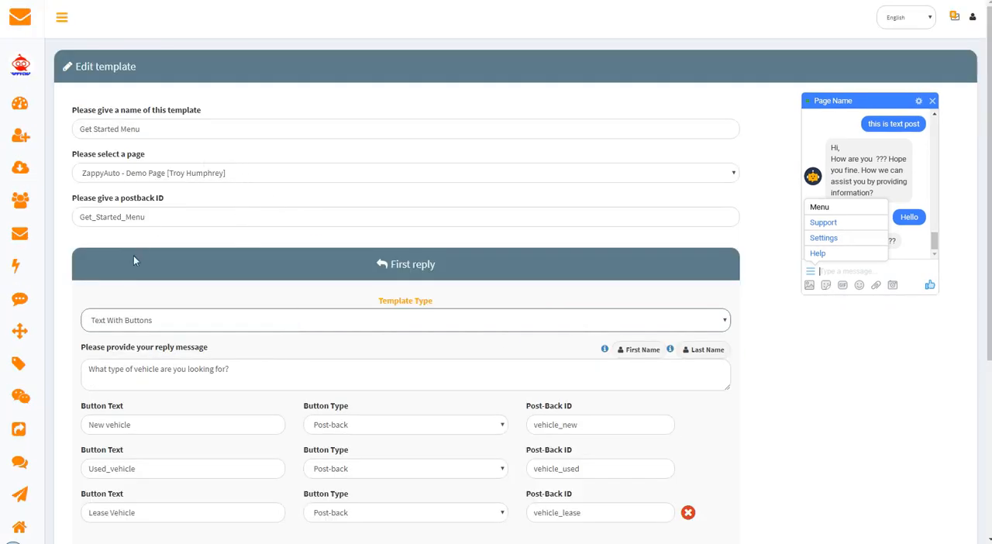
click(67, 25)
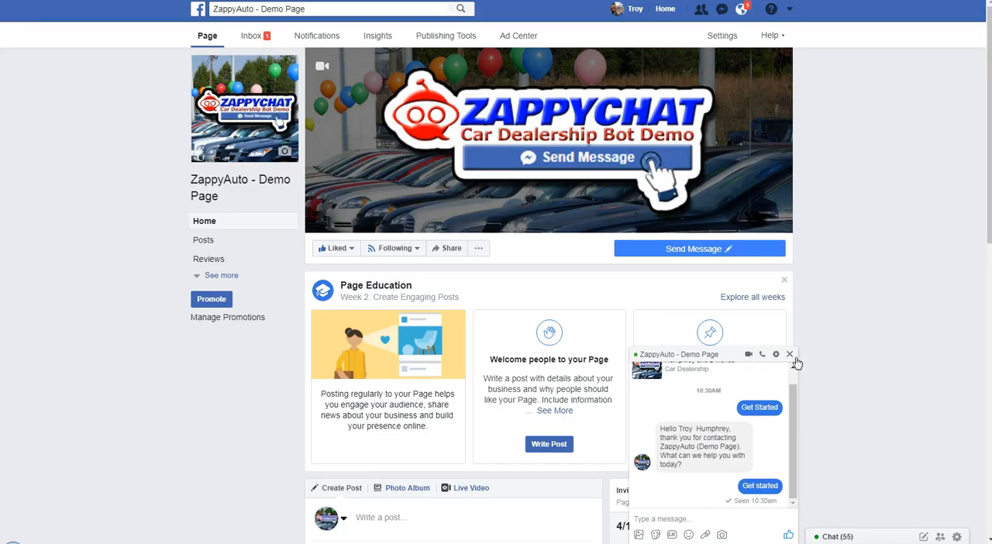
On the ZappyAuto - Demo Page in Facebook, delete the existing chat conversation with the page
click(776, 354)
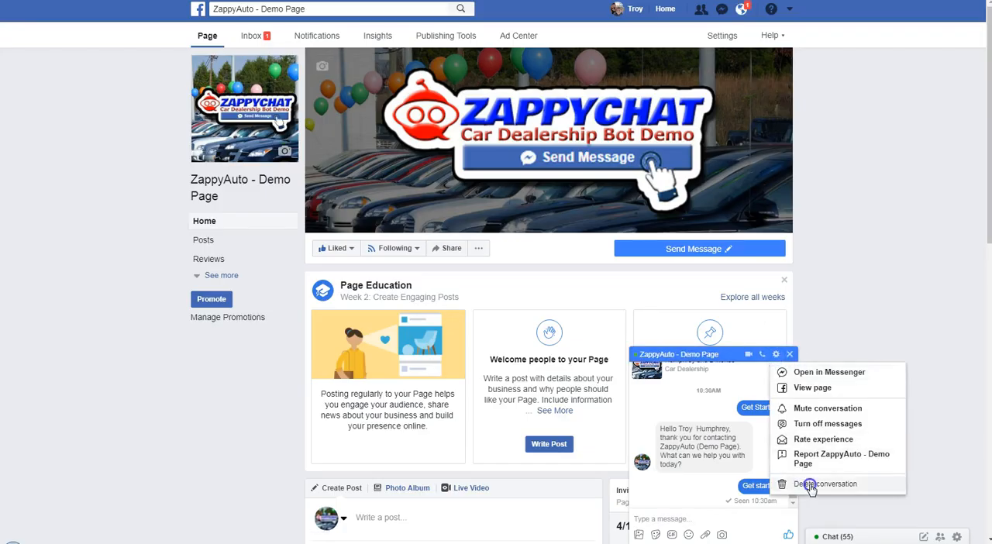
click(809, 484)
click(581, 216)
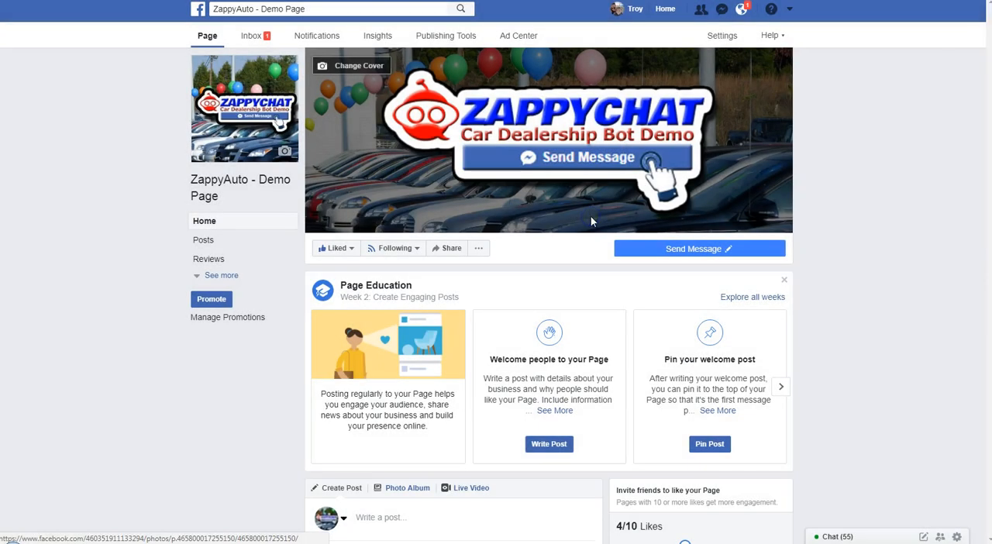
Test the page's Send Message button by starting a new bot conversation with Get Started and choosing New Vehicle
mouse_move(713, 259)
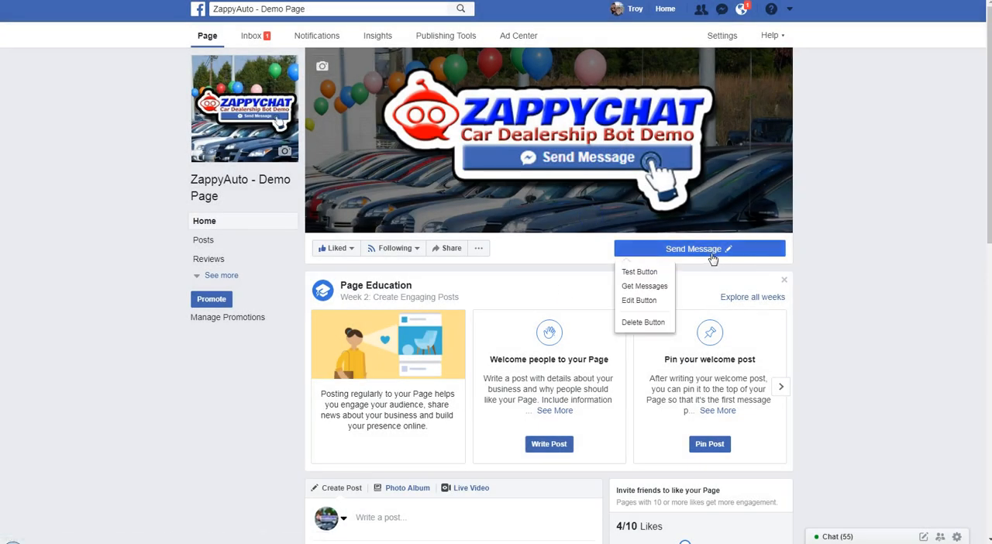
click(639, 271)
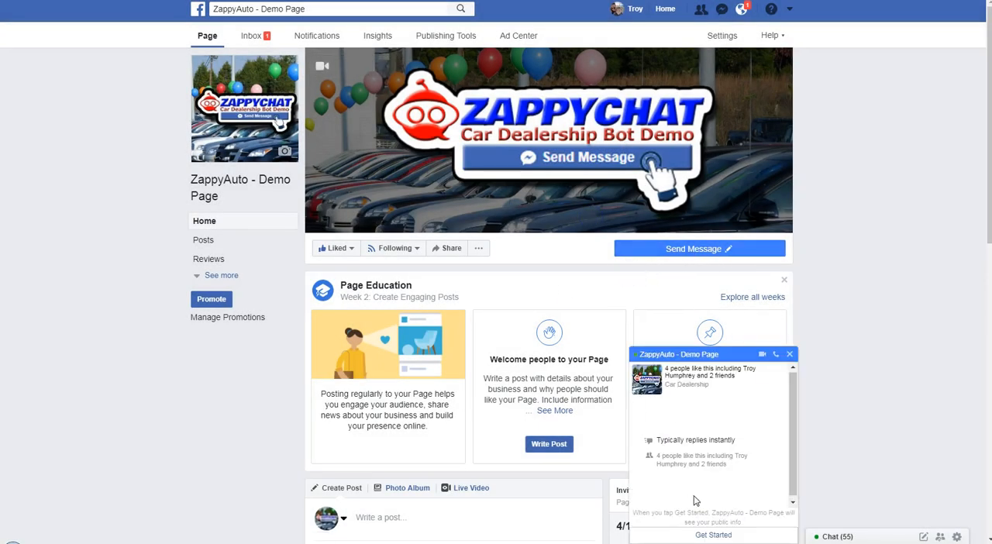
click(711, 534)
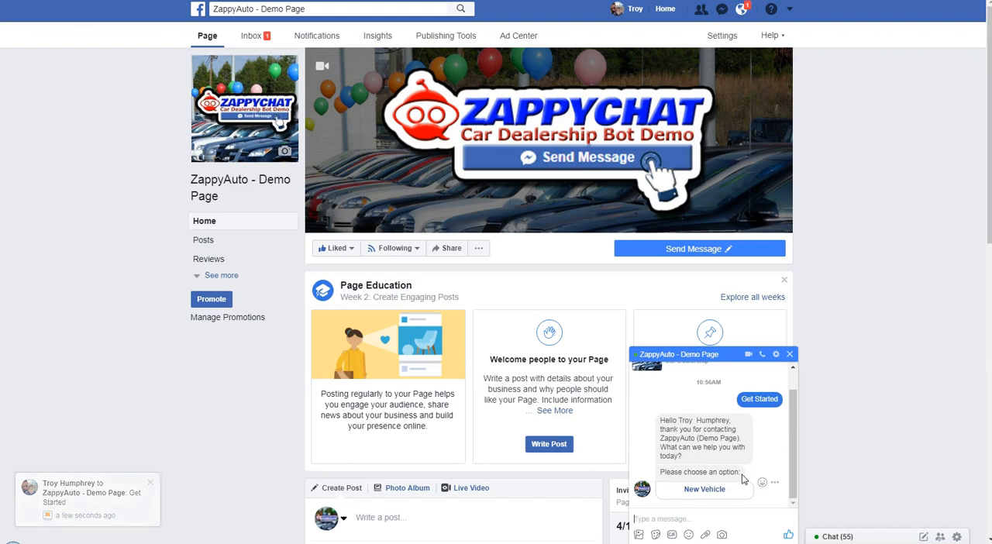
click(701, 490)
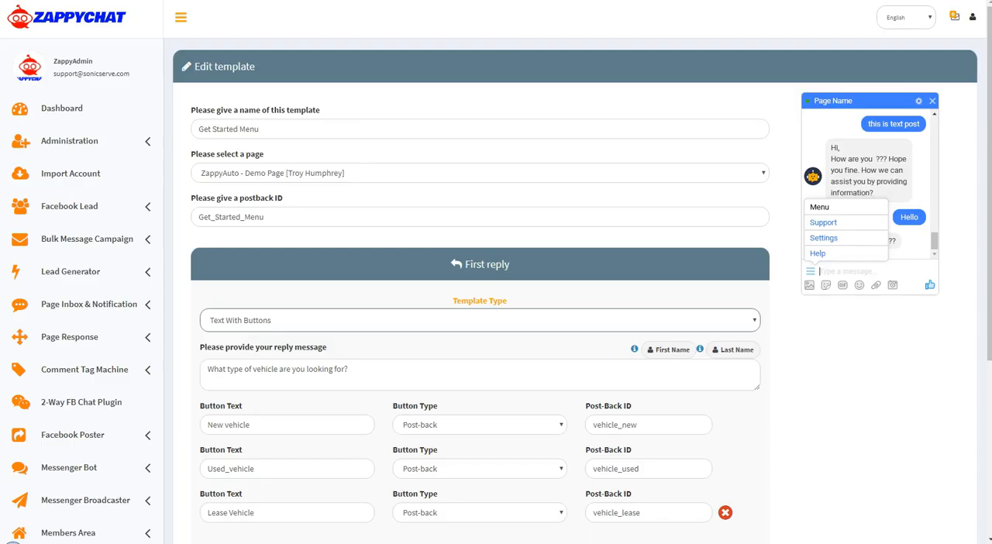
In the Get Started Menu template, change the second button's text to "Used Vehicle" and save the template
scroll(425, 396, down, 1)
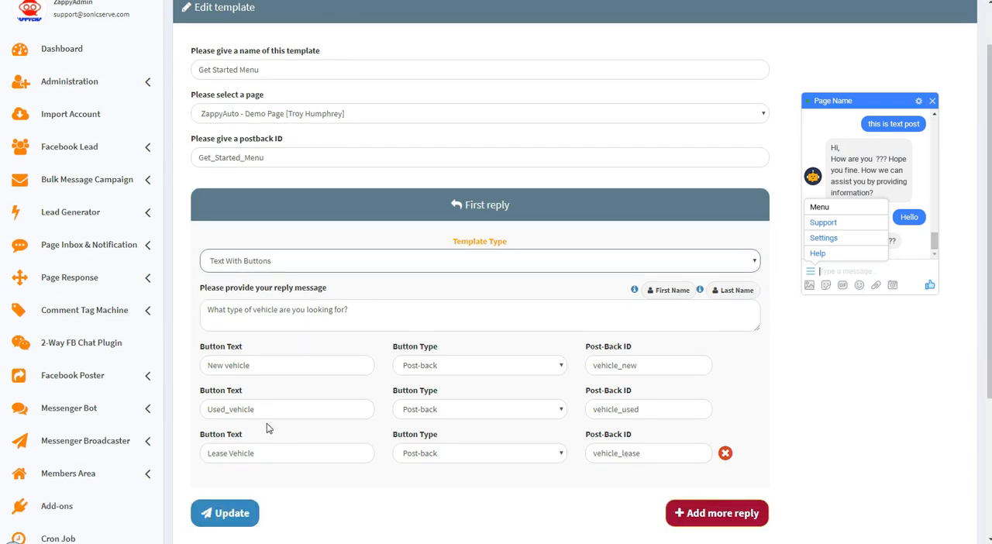
click(235, 411)
key(BackSpace)
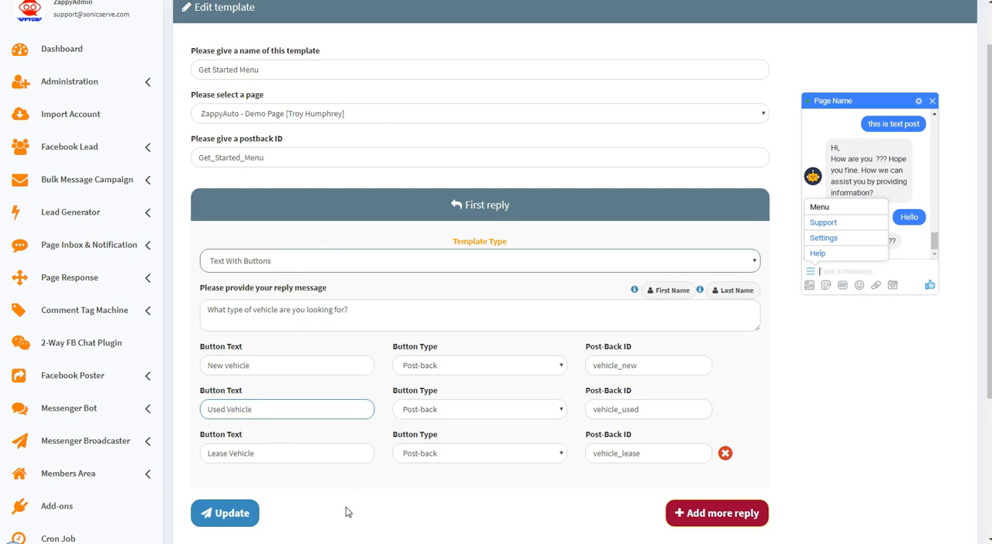
click(223, 513)
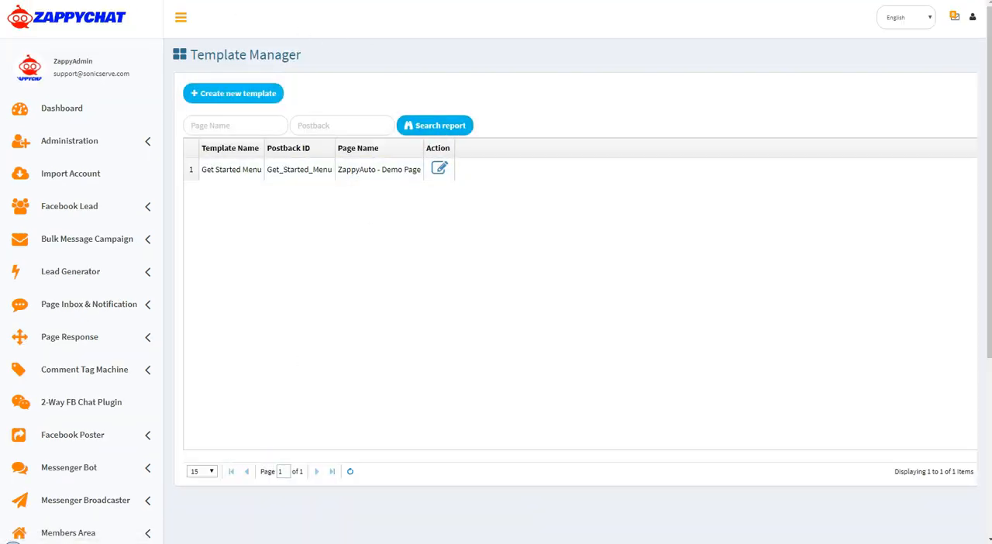
In the ZappyAuto - Demo Page's Get Started bot, set the second reply's button text to "Looking for a vehicle" and save
scroll(343, 339, down, 5)
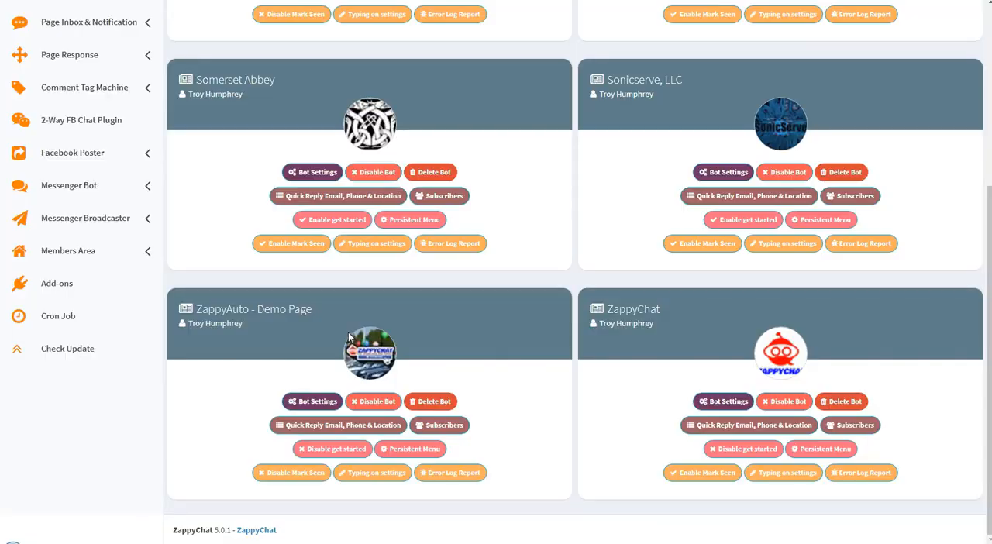
click(313, 401)
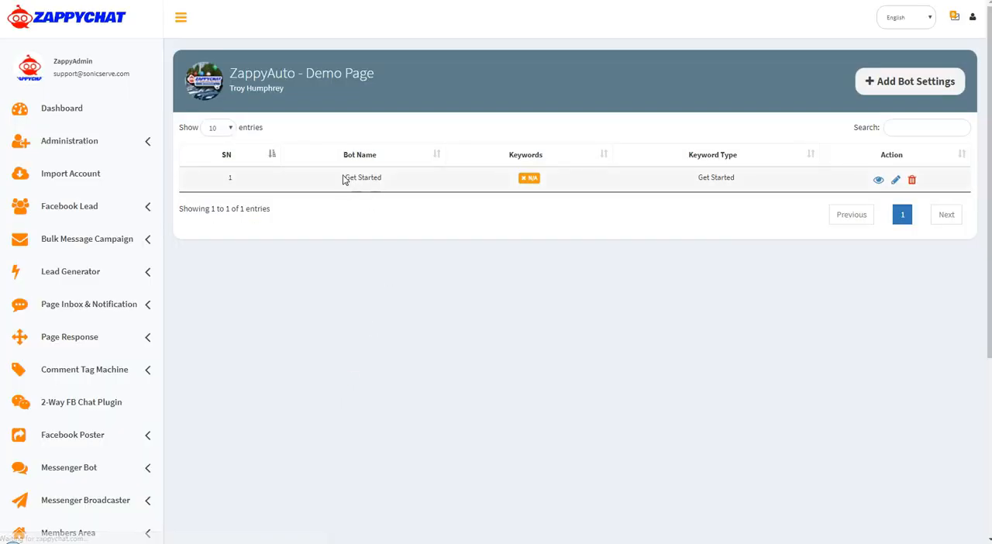
click(896, 181)
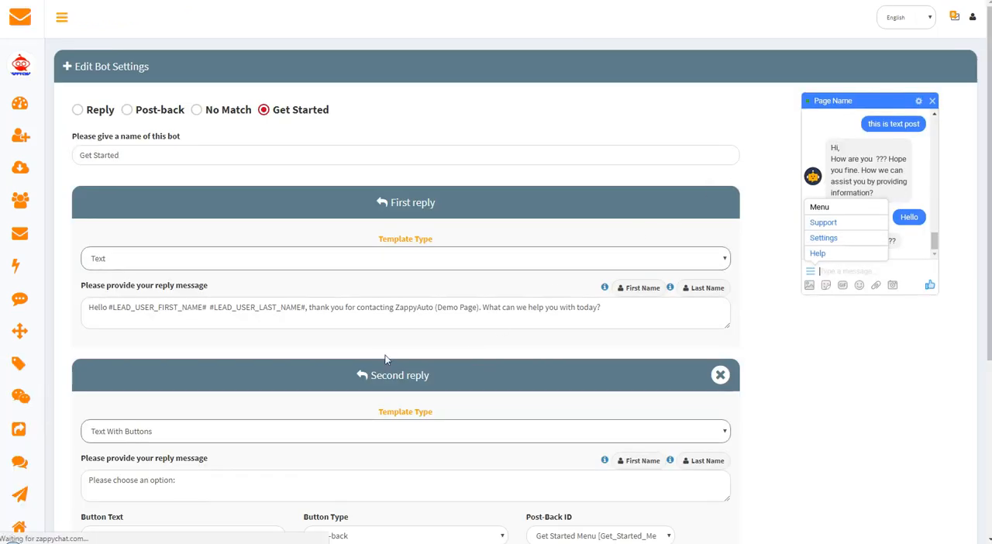
scroll(345, 314, down, 1)
scroll(345, 314, down, 1)
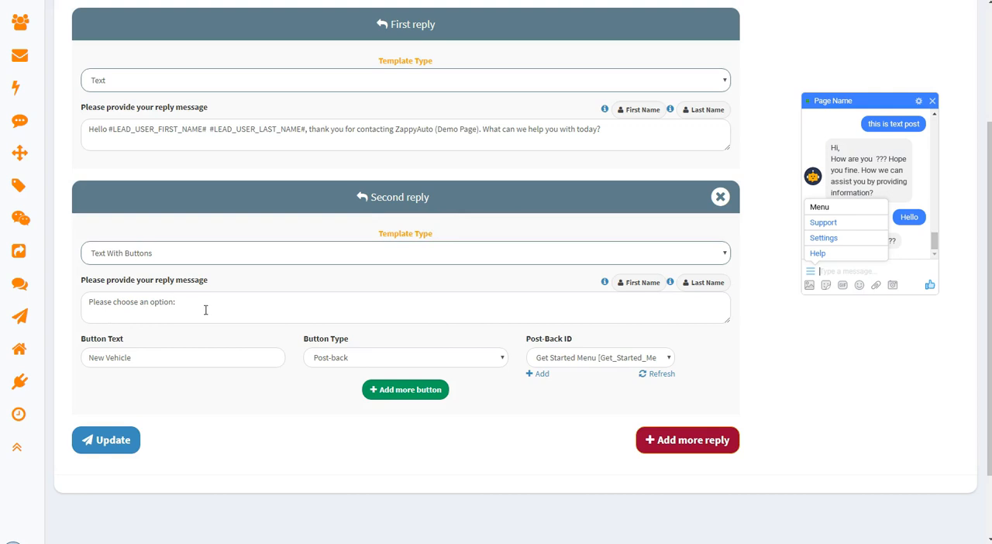
drag(149, 357, 70, 358)
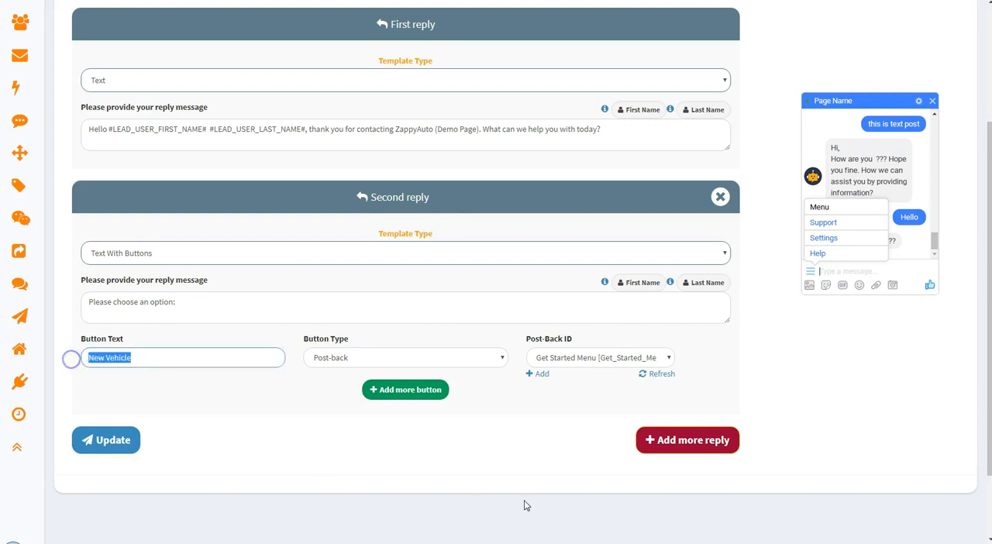
text(Looking)
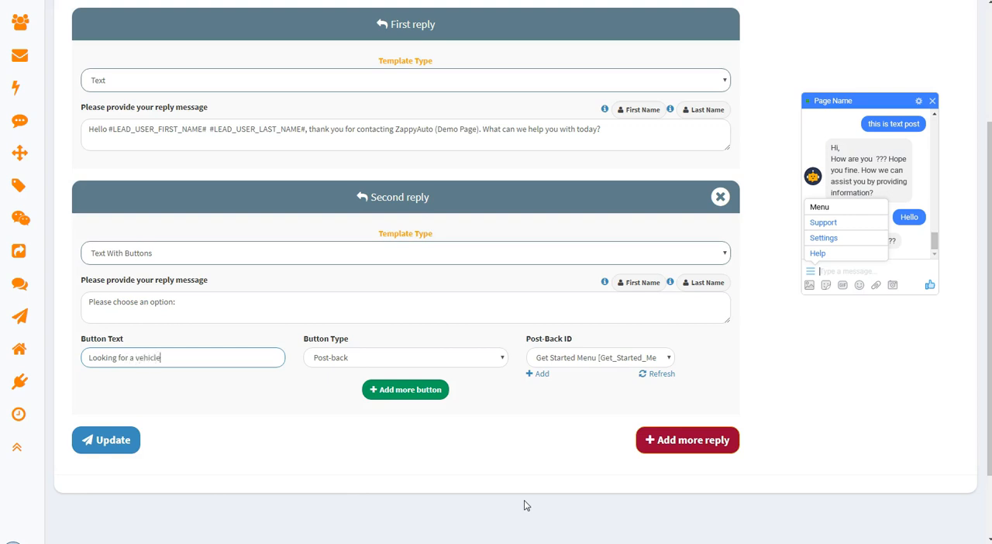
click(101, 440)
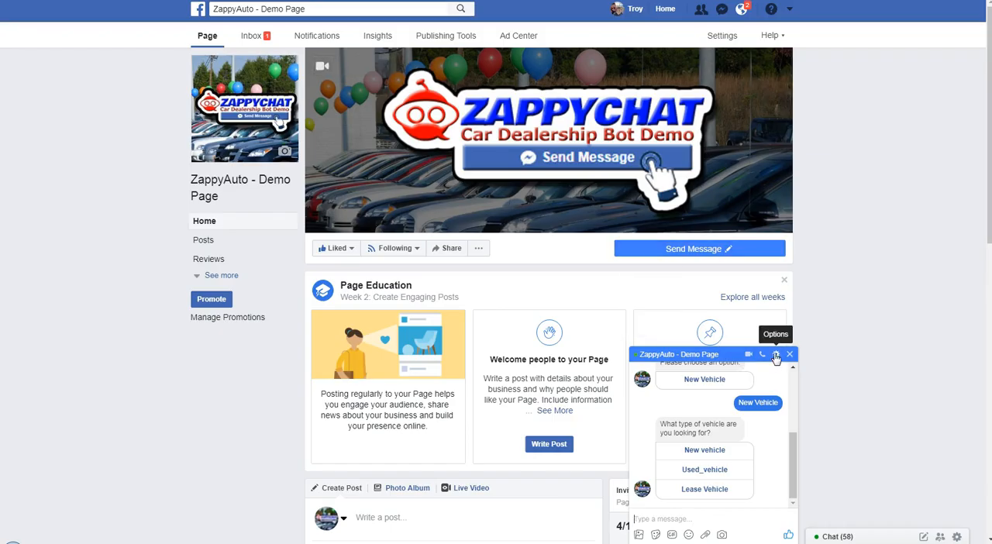
On the Facebook page, delete the existing chat conversation and start a new bot conversation with Get Started
click(776, 354)
click(820, 487)
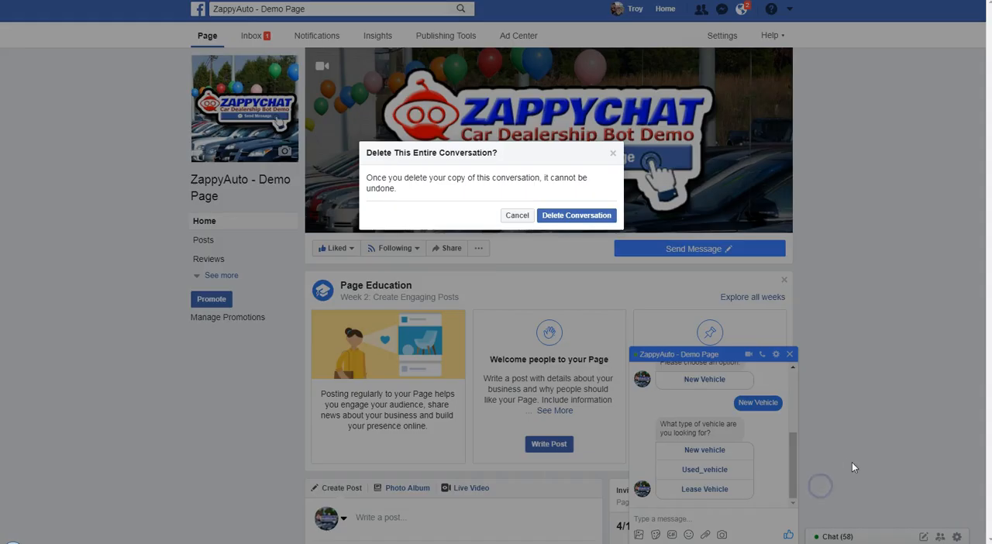
click(564, 215)
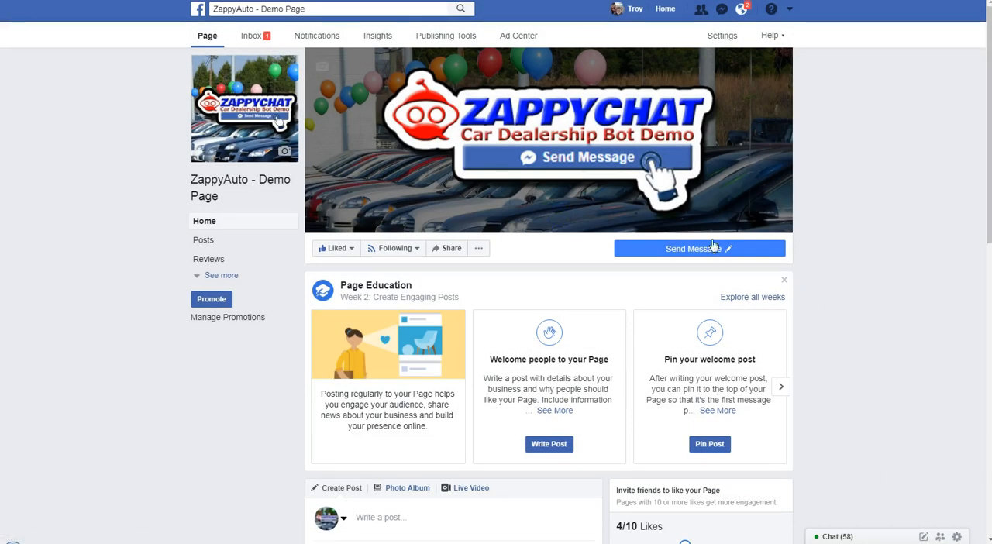
click(640, 272)
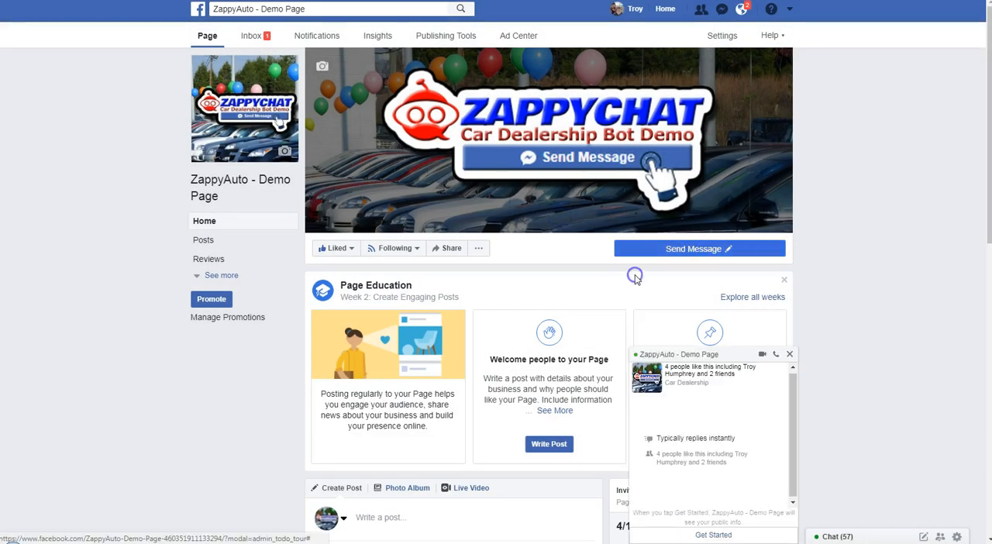
click(707, 534)
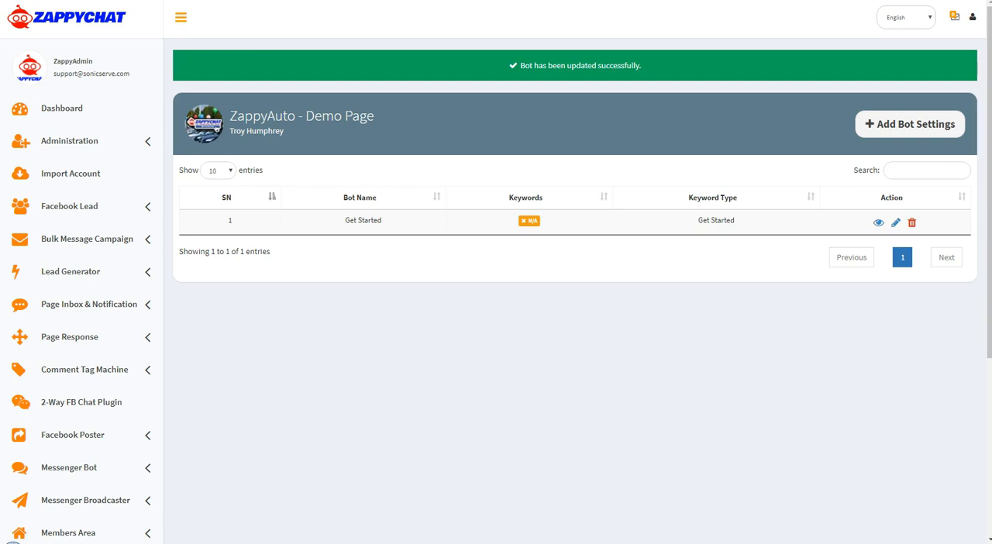
Edit the Get Started bot again, shorten the second reply's button text to "Looking for vehicle", and save it
click(896, 225)
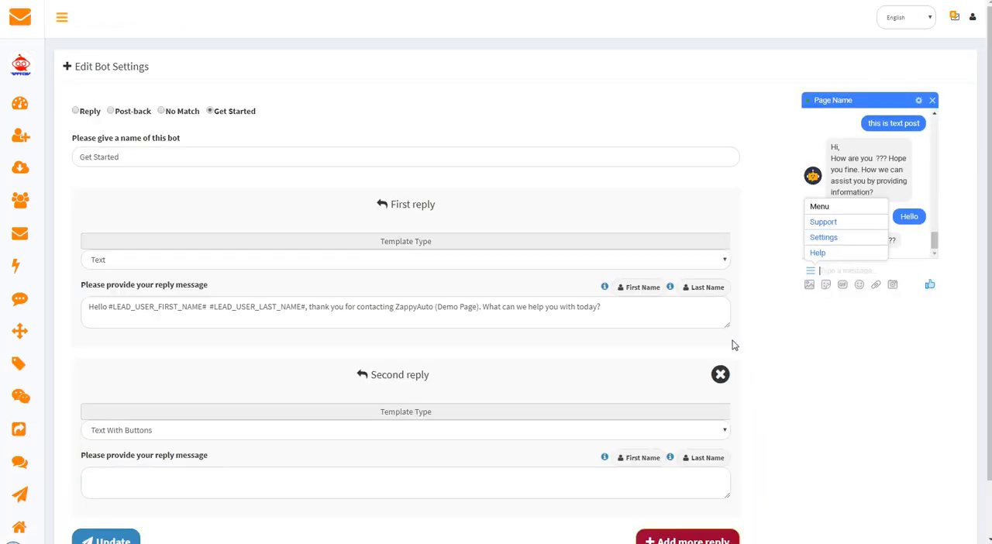
scroll(138, 369, down, 3)
click(242, 392)
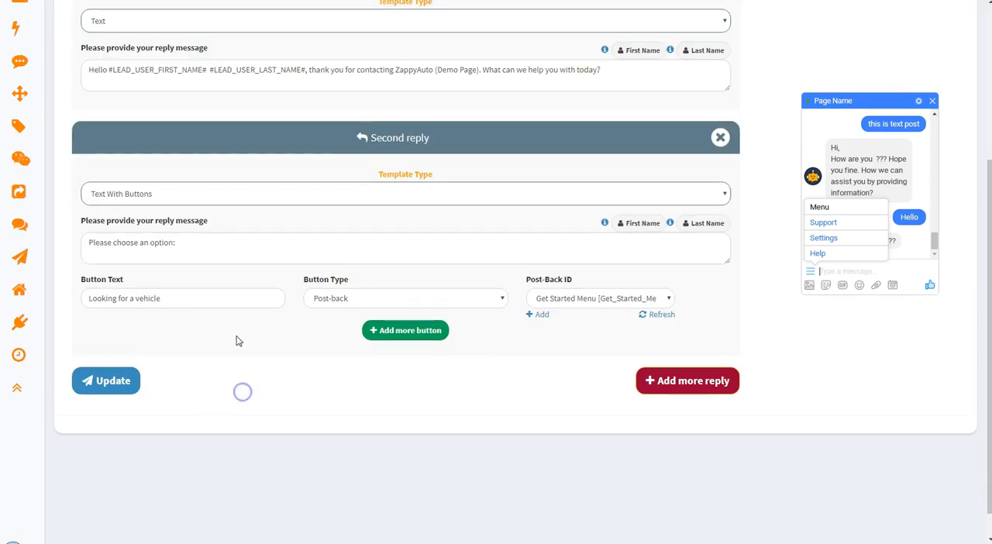
click(158, 297)
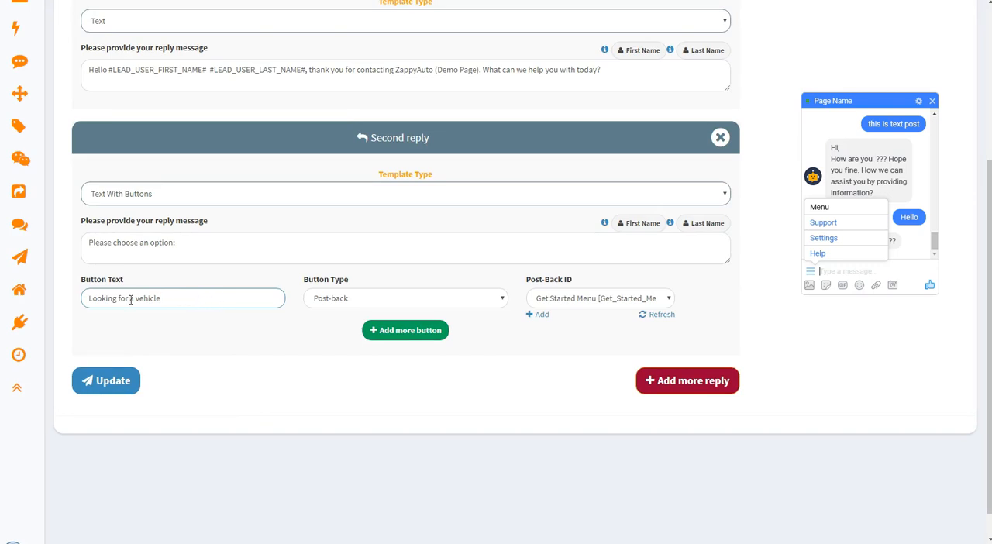
key(BackSpace)
click(107, 386)
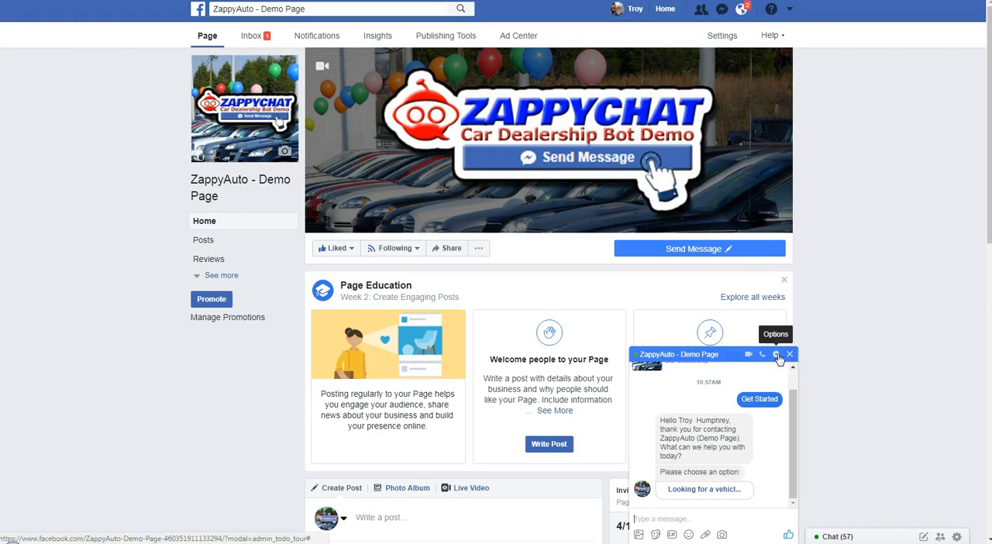
Delete the current Facebook chat conversation with ZappyAuto - Demo Page again
click(776, 354)
click(810, 484)
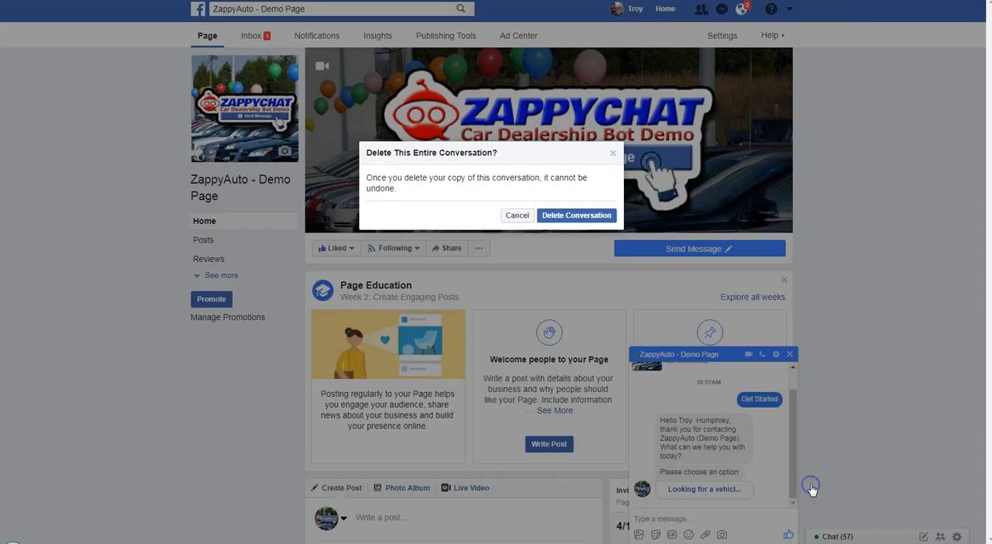
click(587, 219)
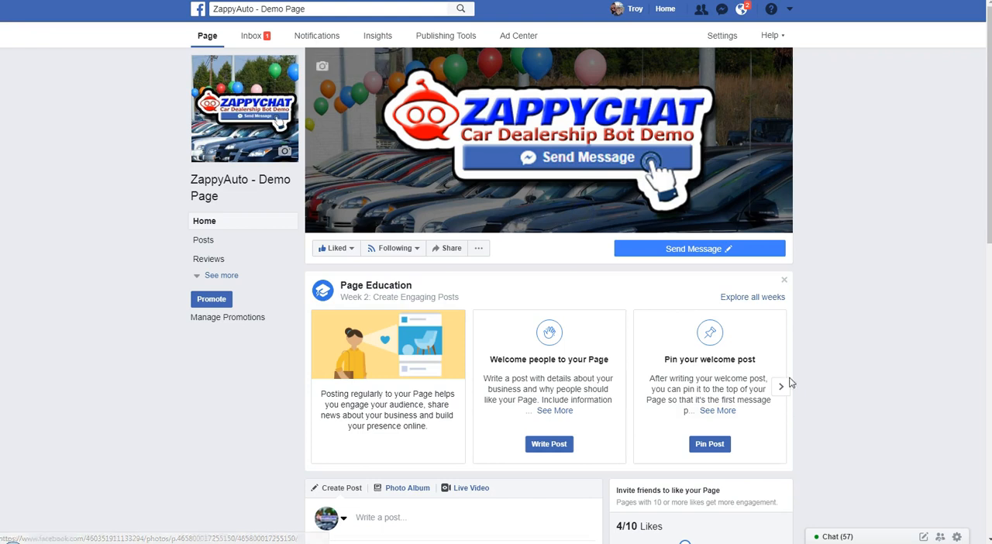
Test the revised bot from the page's Send Message button with Get Started and choose "Looking for vehicle"
mouse_move(699, 256)
click(629, 273)
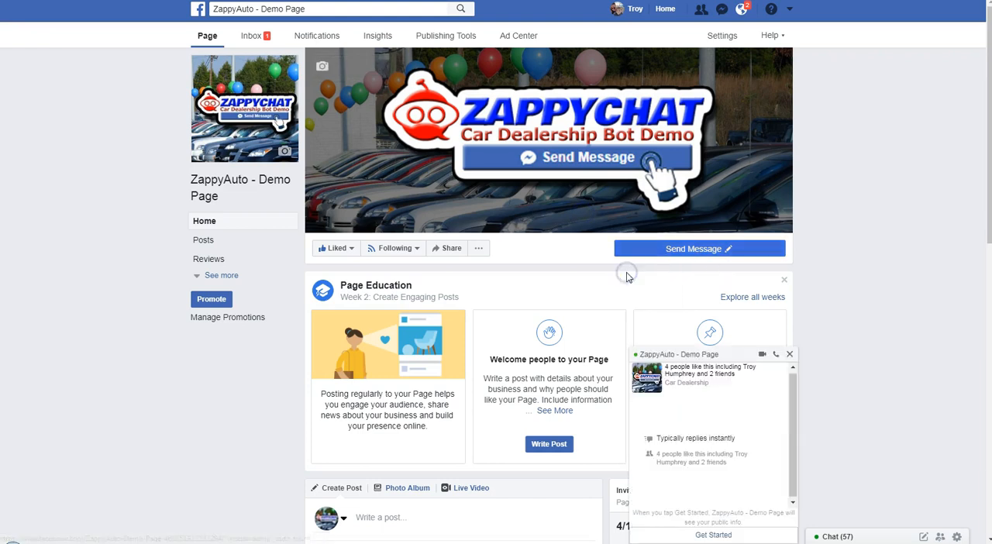
click(712, 535)
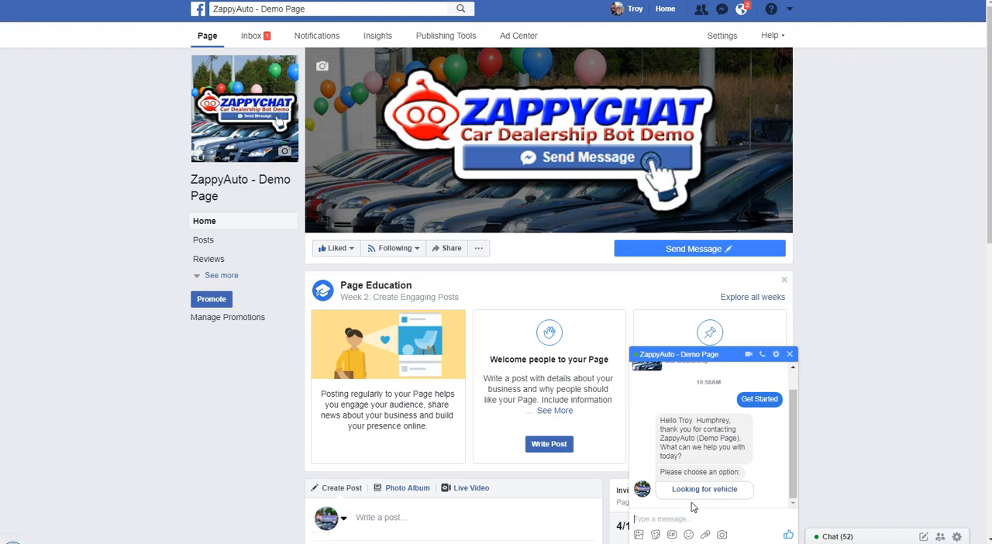
click(701, 489)
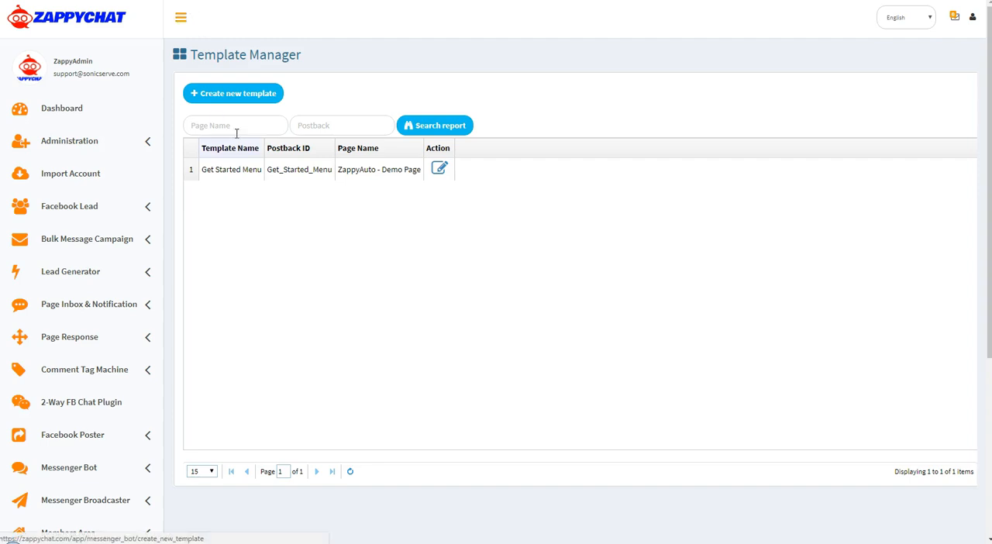
In the Get Started Menu template, change the first button's text to "New Vehicle" and save the template
click(439, 169)
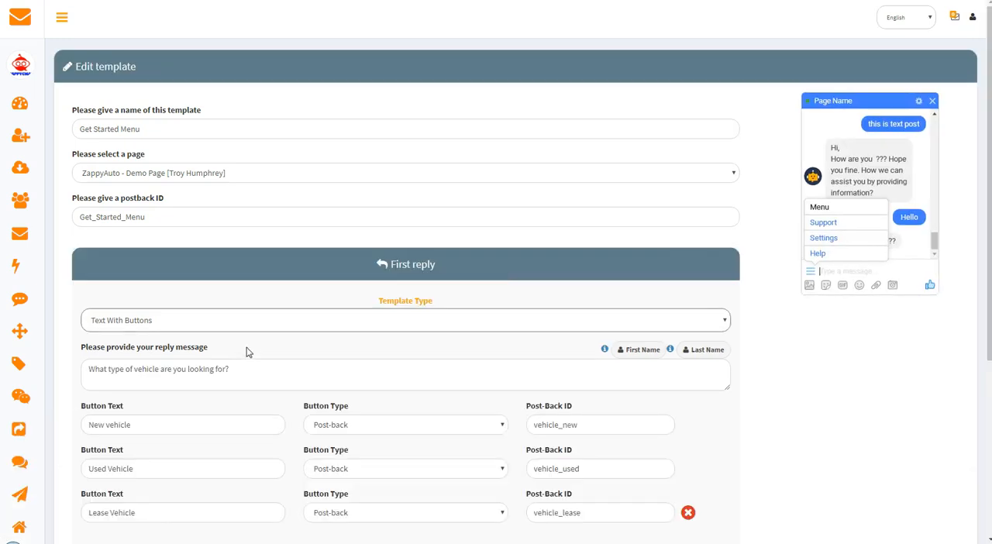
click(109, 424)
key(BackSpace)
text(V)
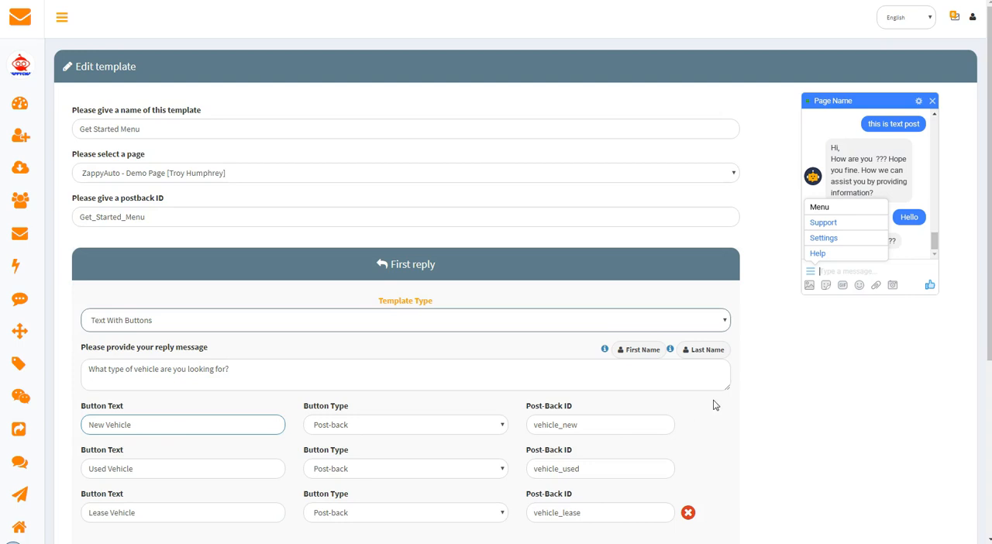
scroll(811, 408, down, 4)
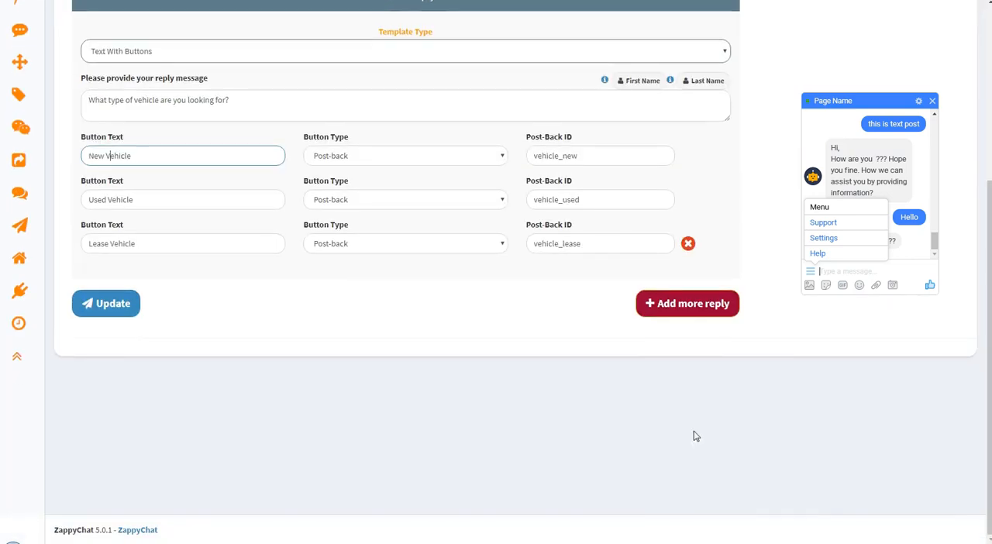
click(101, 310)
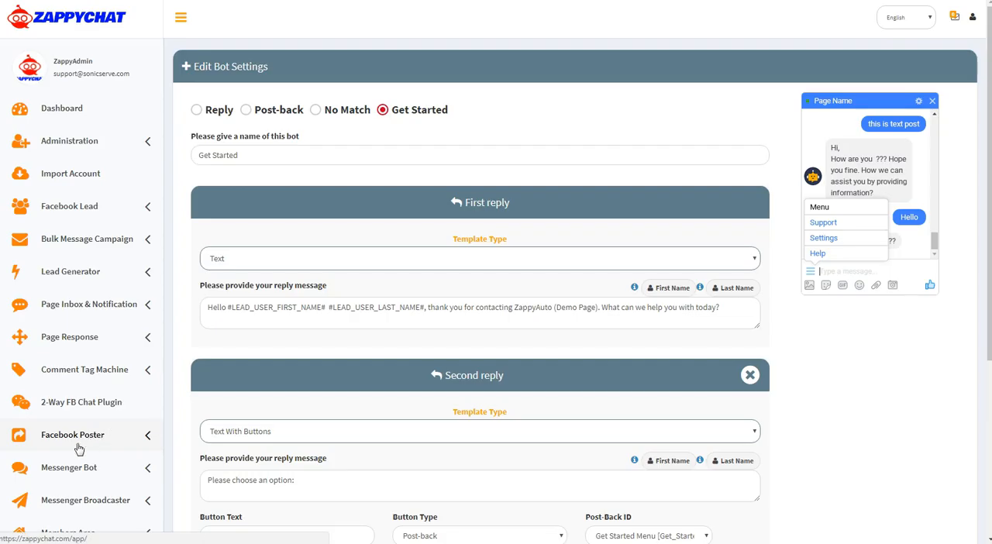
Open the Messenger Bot page list for managing bots and locate the ZappyAuto - Demo Page bot
click(67, 469)
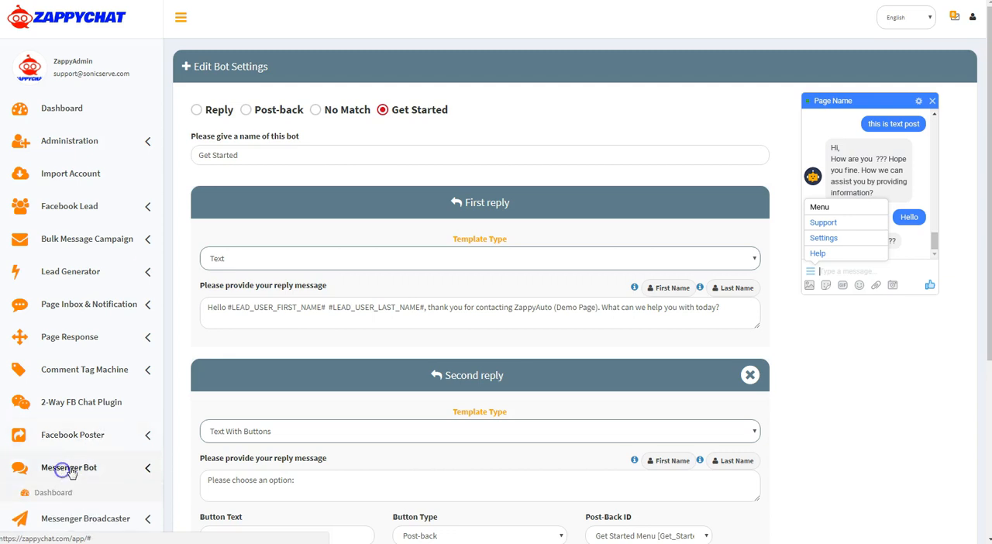
scroll(140, 457, down, 2)
scroll(145, 446, down, 1)
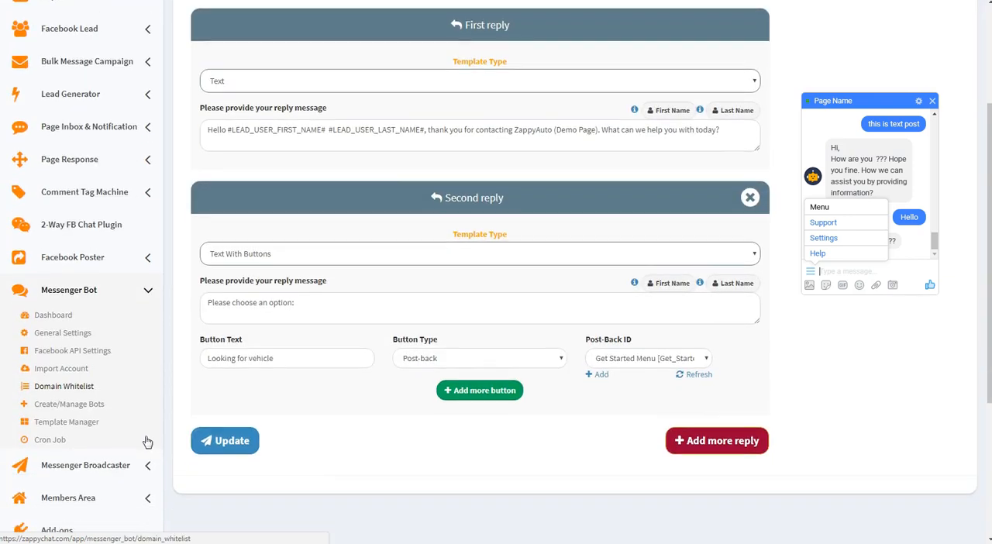
click(91, 404)
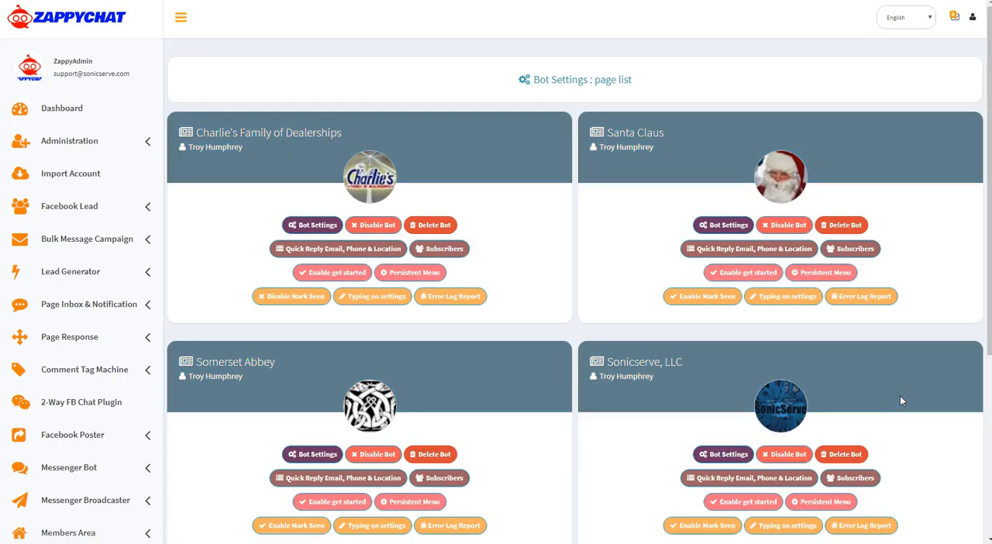
scroll(897, 399, down, 4)
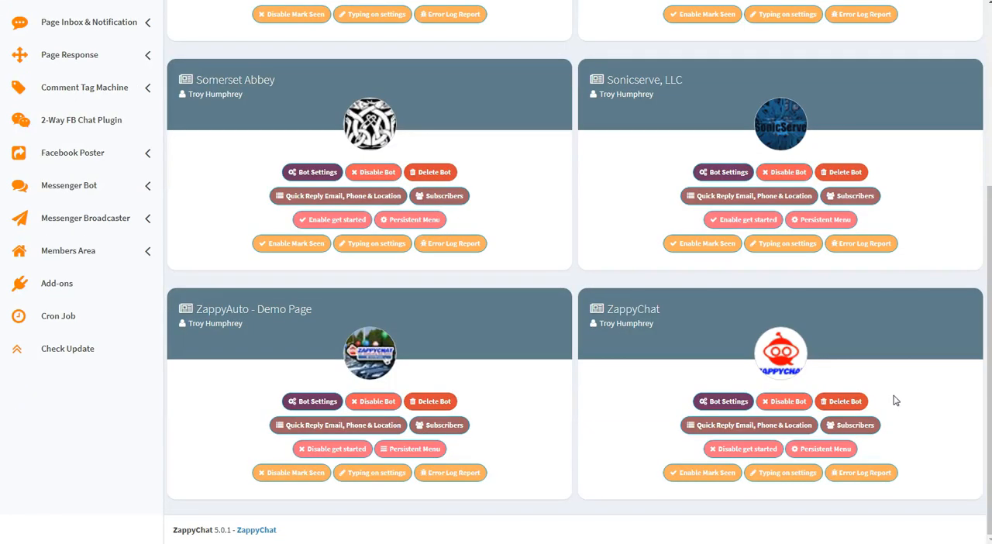